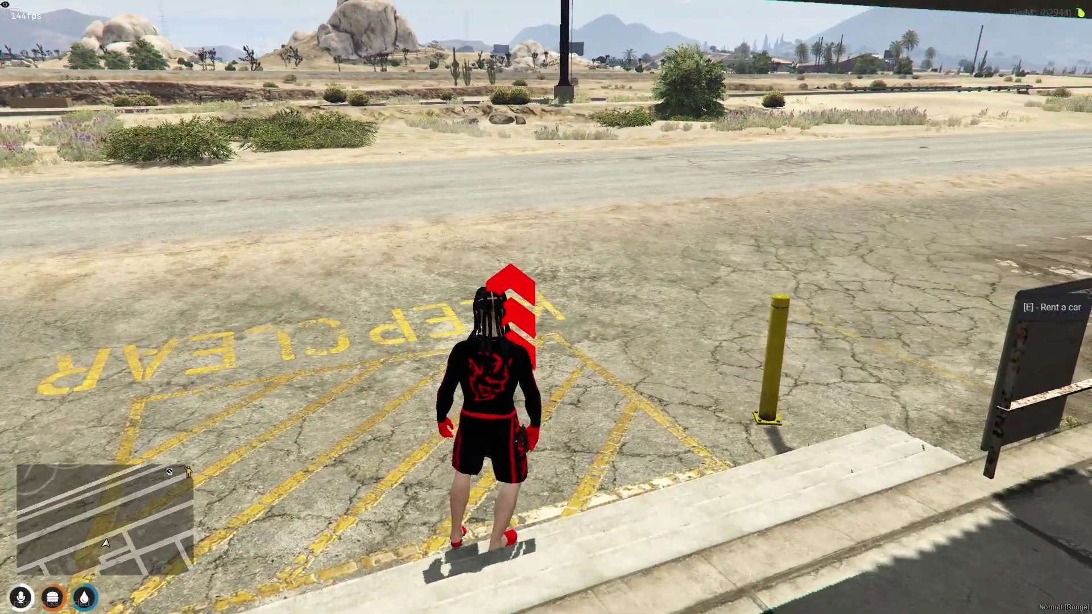
# Rent the vintage car at $200/hr from the in-game rental menu and drive it out along the road
pyautogui.press('e')
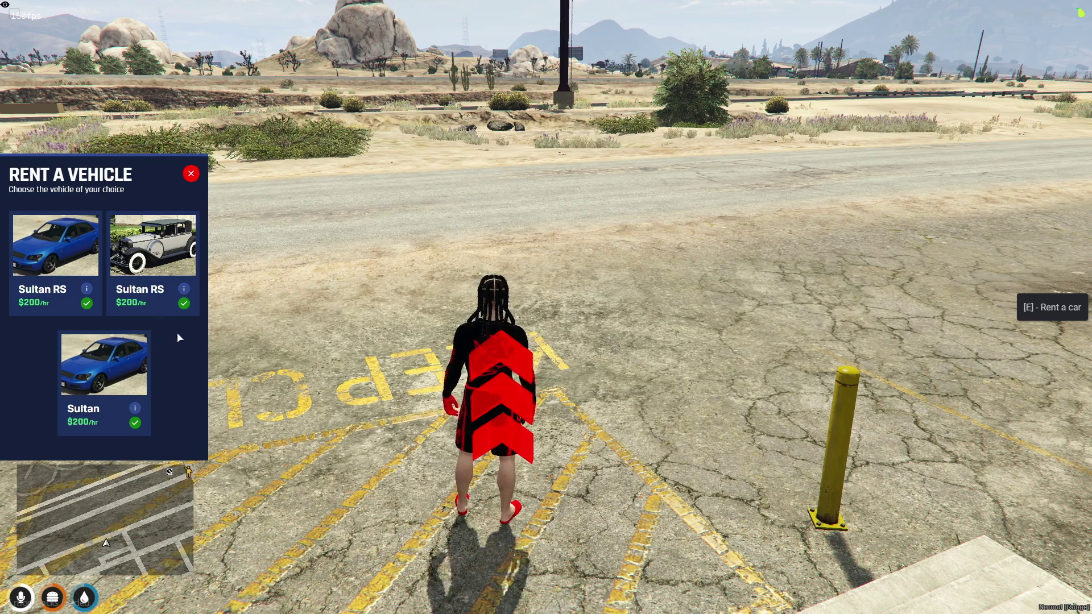
pyautogui.click(183, 304)
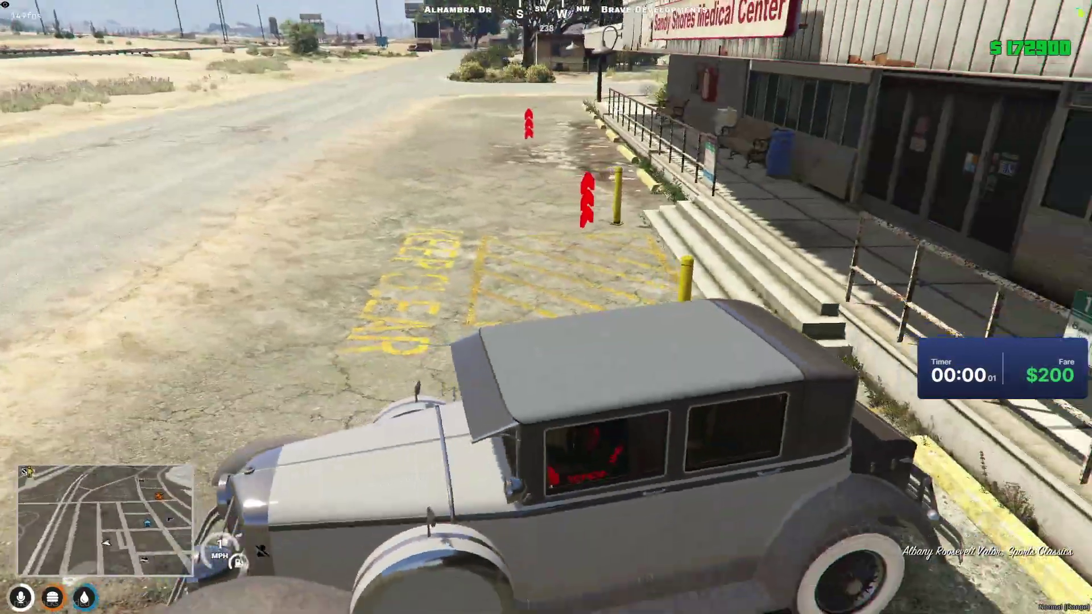
pyautogui.press('w')
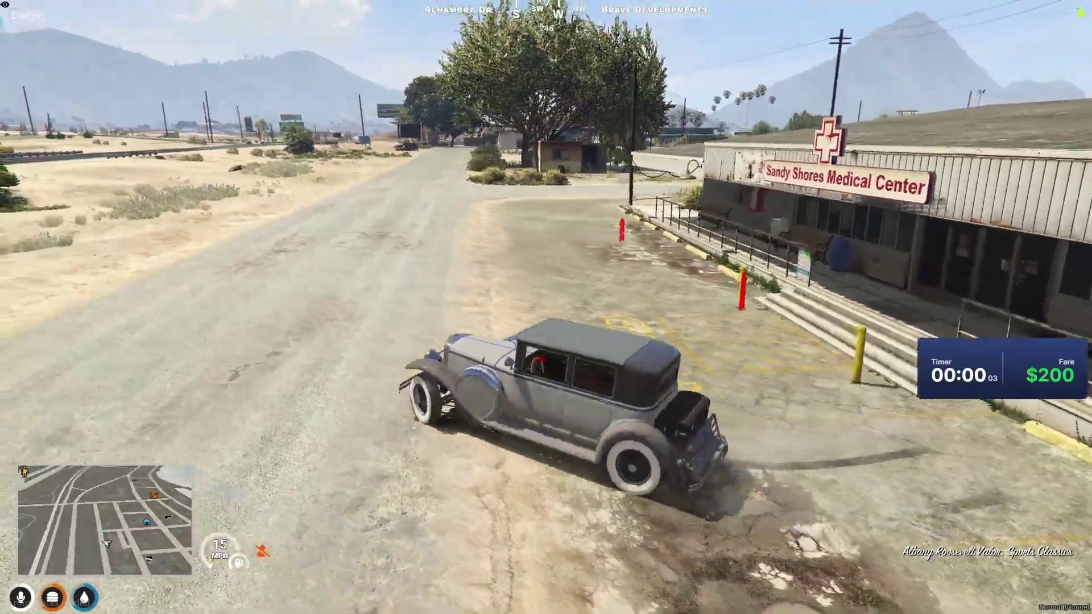
pyautogui.press('w')
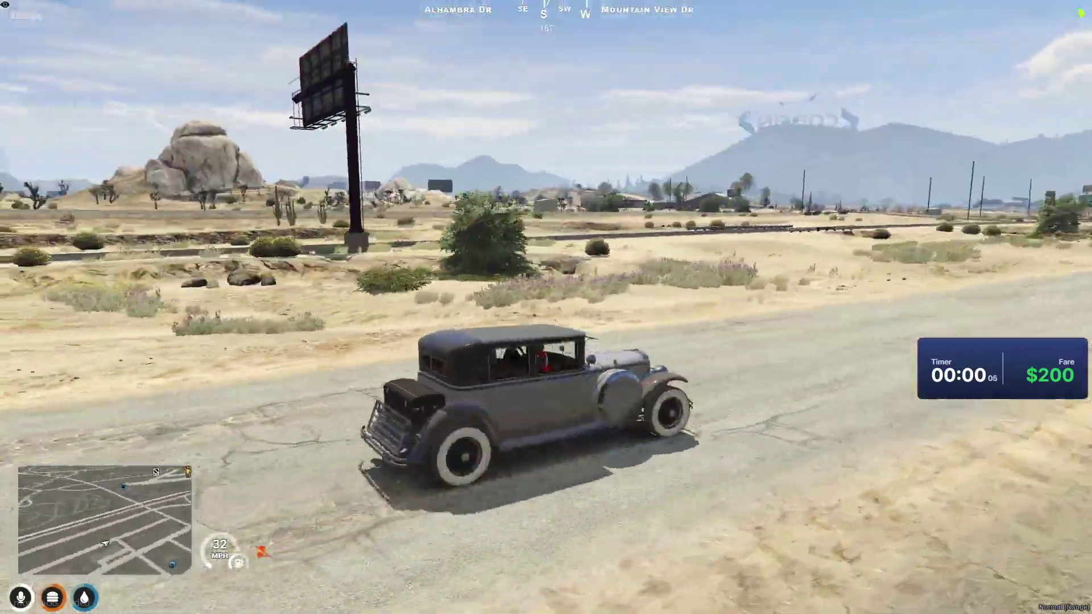
pyautogui.press('w')
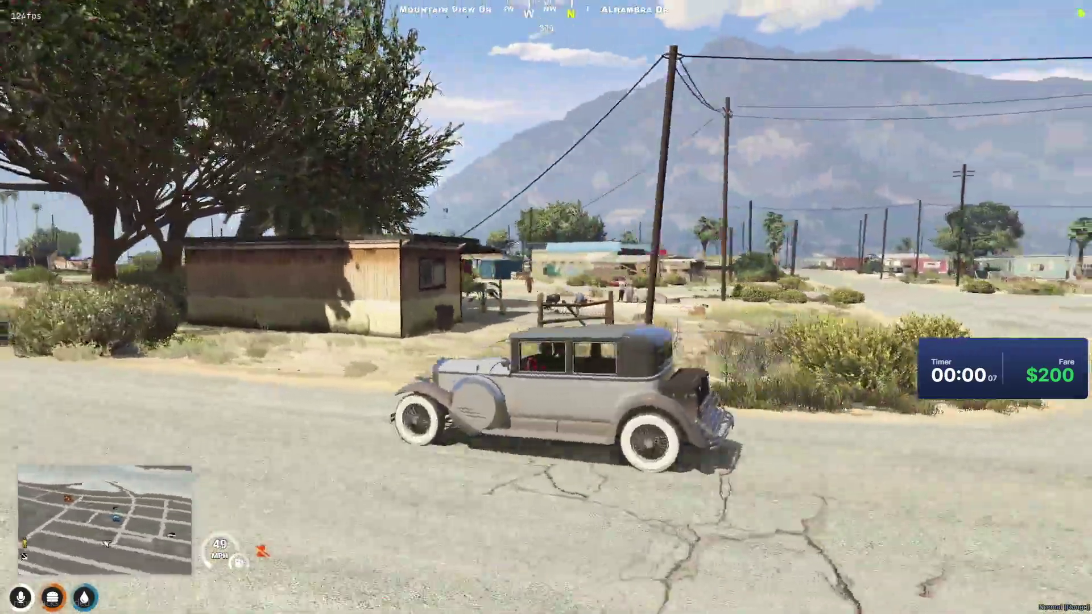
pyautogui.press('w')
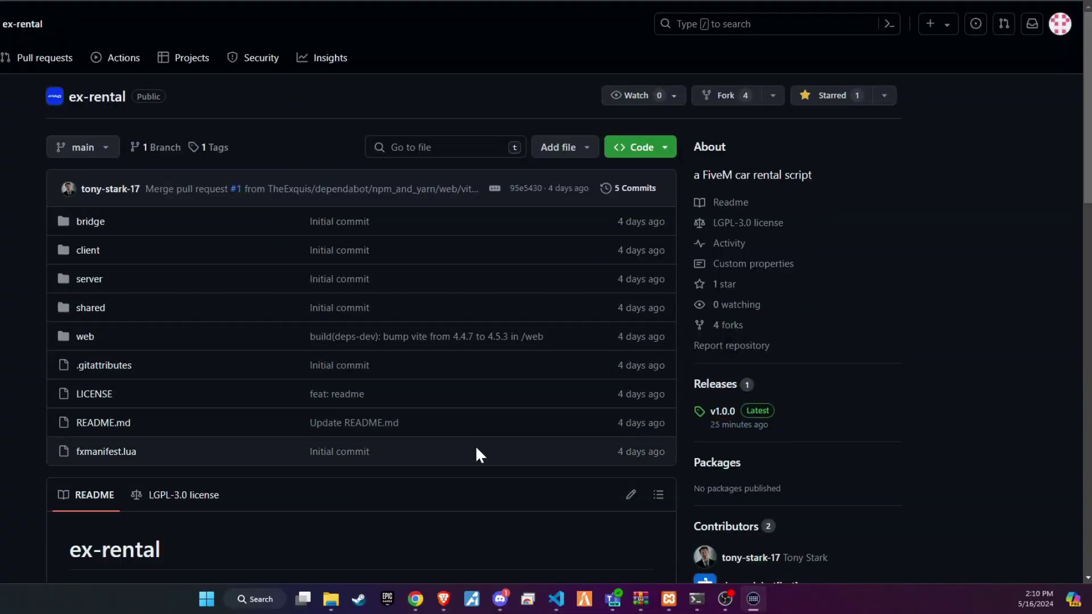
# Switch to the ex-rental GitHub page, open the v1.0.0 release and download ts-rental.rar
pyautogui.click(719, 413)
pyautogui.scroll(-3, 107, 326)
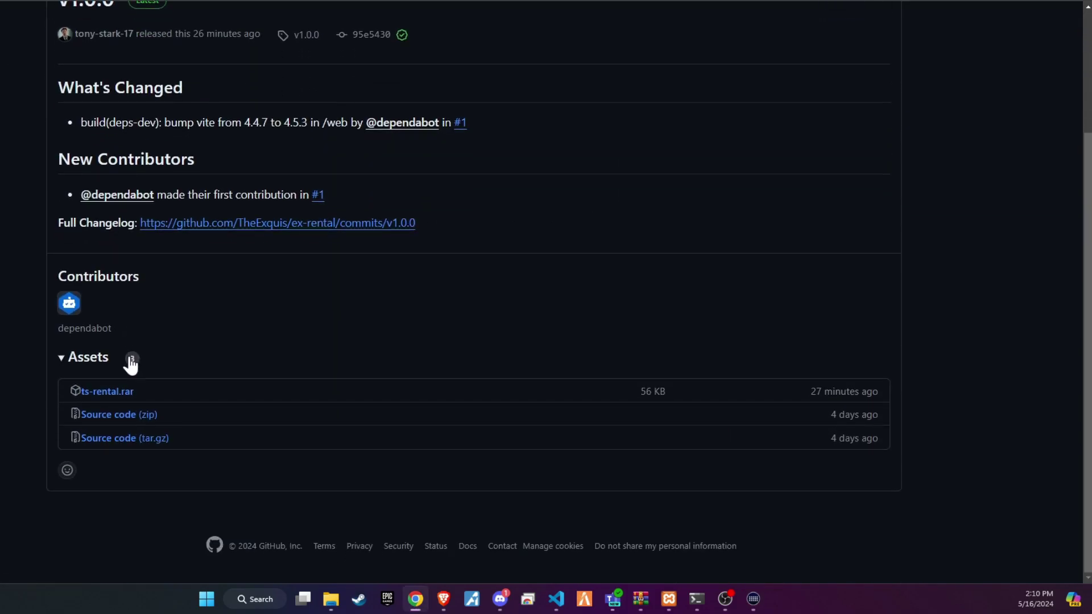
pyautogui.click(123, 398)
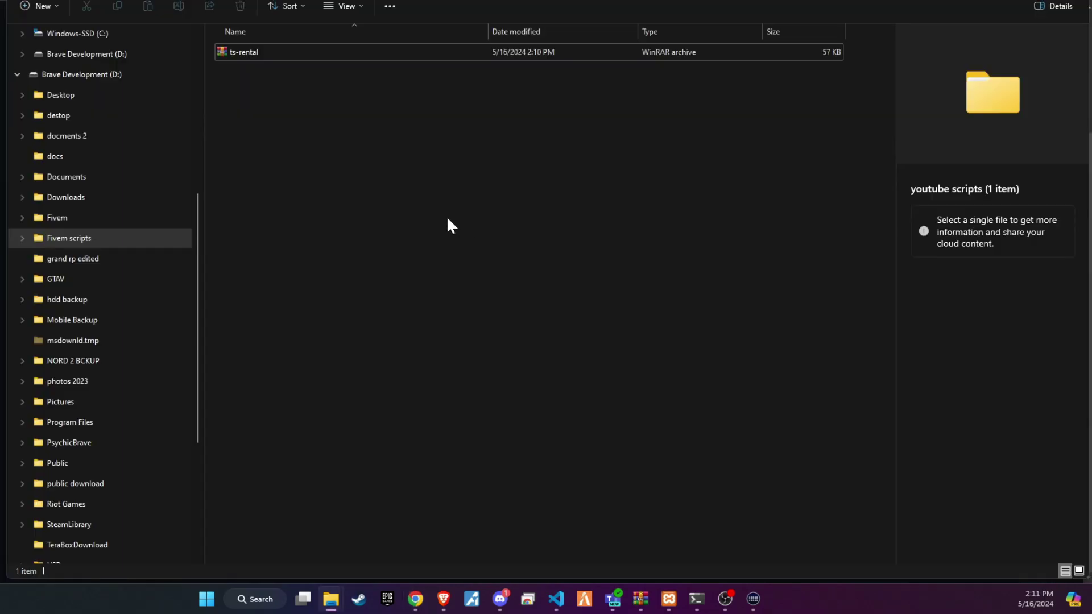
# Extract the ts-rental archive in the youtube scripts folder and copy the extracted ts-rental folder
pyautogui.click(234, 49)
pyautogui.rightClick(234, 50)
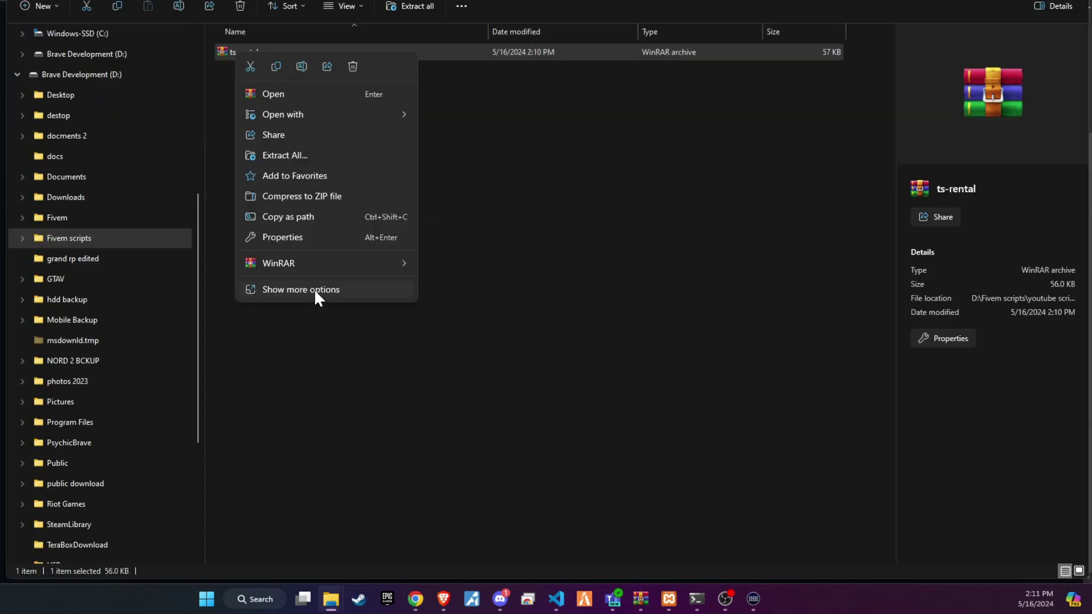
pyautogui.moveTo(339, 264)
pyautogui.click(481, 327)
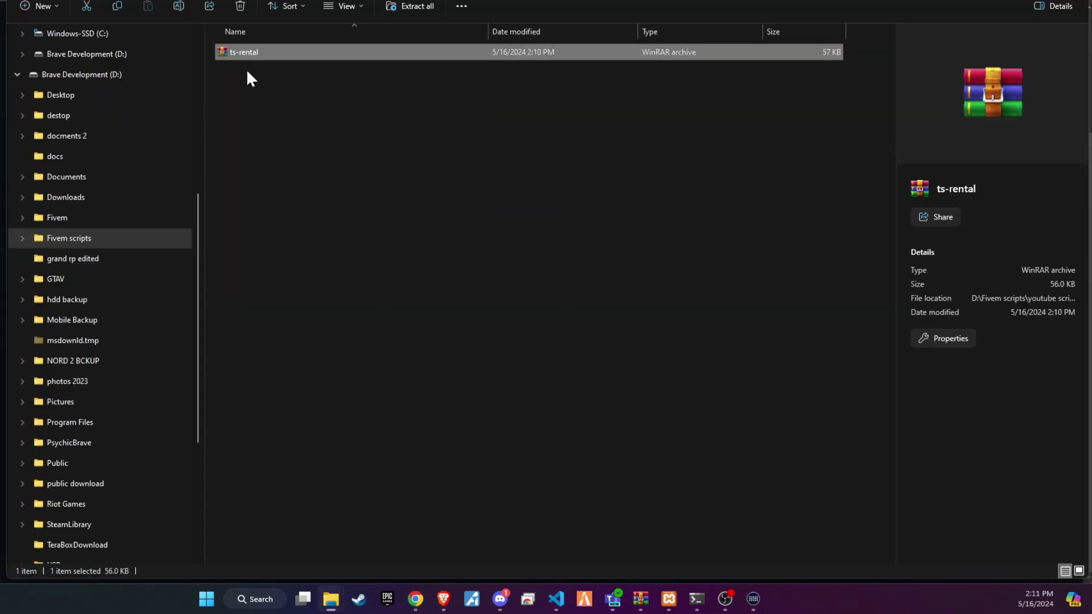
pyautogui.click(263, 58)
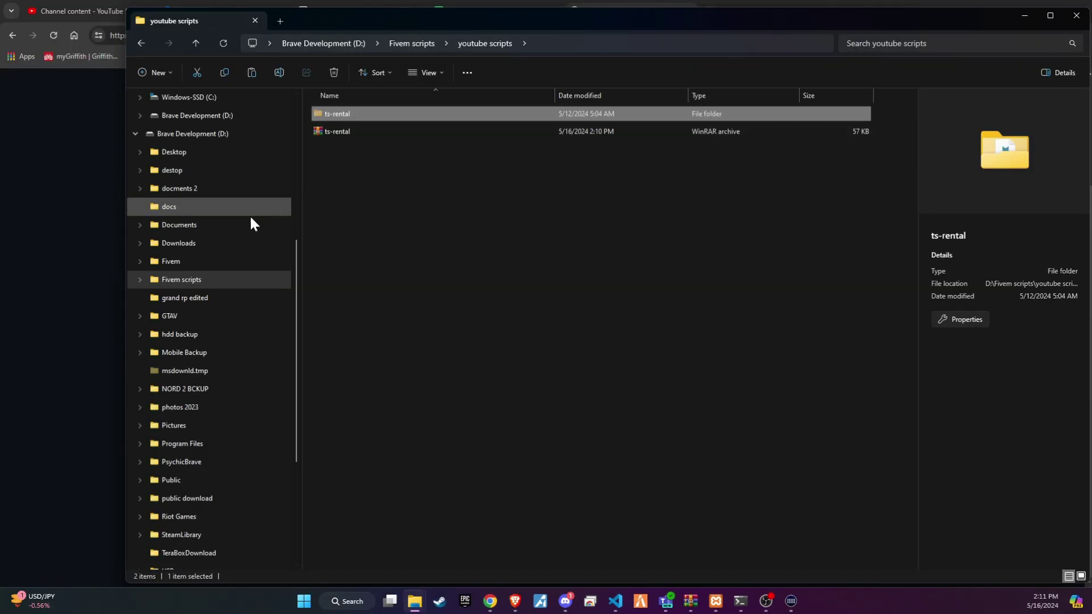
# Paste the ts-rental folder into Fivem\txData\QBCoreFramework_0FB8EA.base\resources\[v3]
pyautogui.click(216, 261)
pyautogui.doubleClick(346, 133)
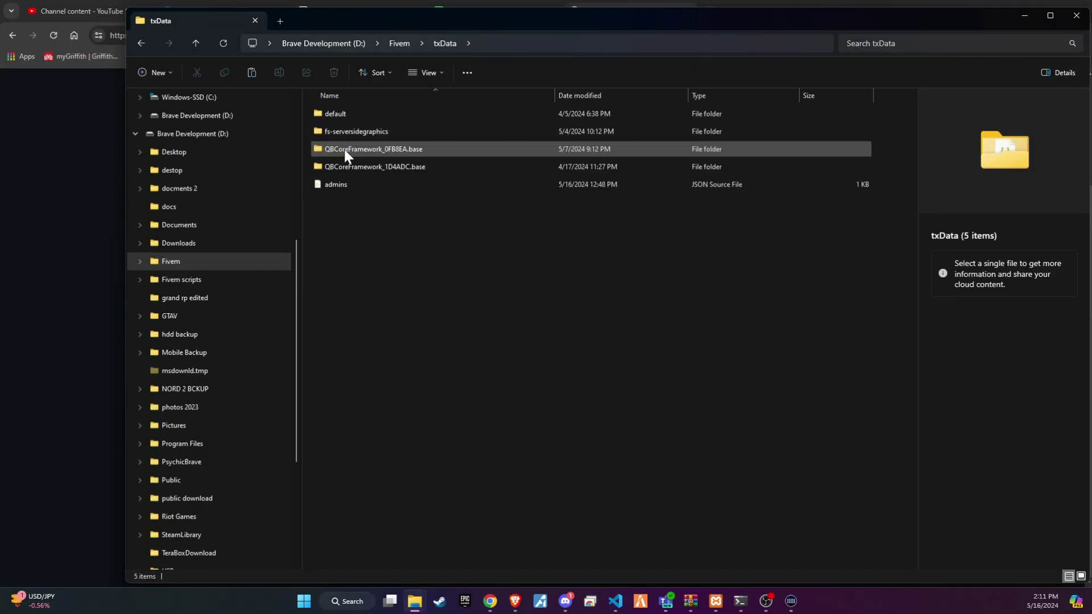
pyautogui.click(343, 149)
pyautogui.doubleClick(343, 149)
pyautogui.doubleClick(357, 167)
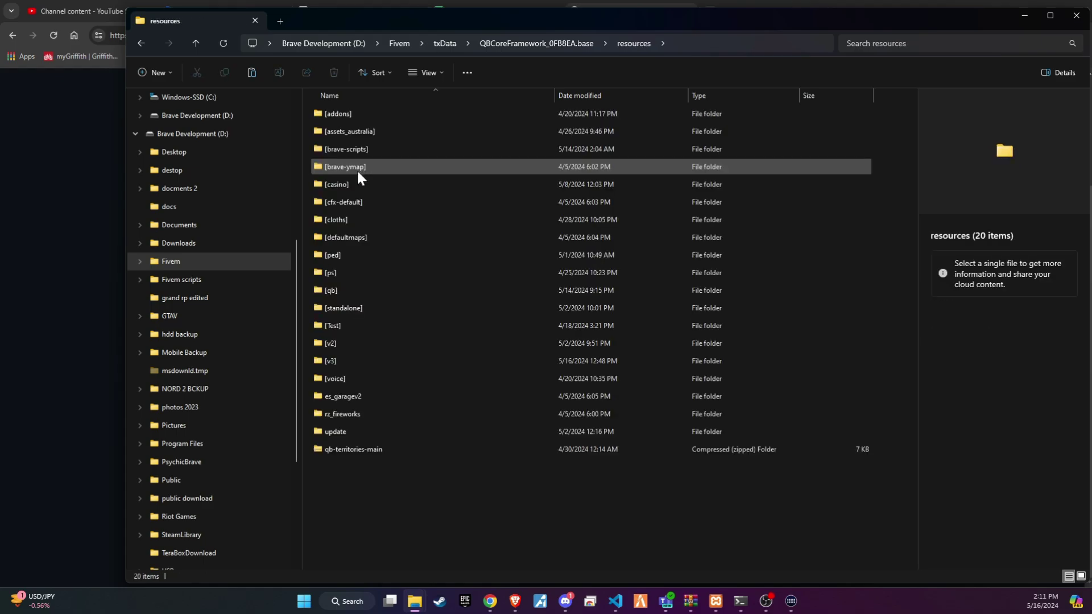
pyautogui.doubleClick(363, 361)
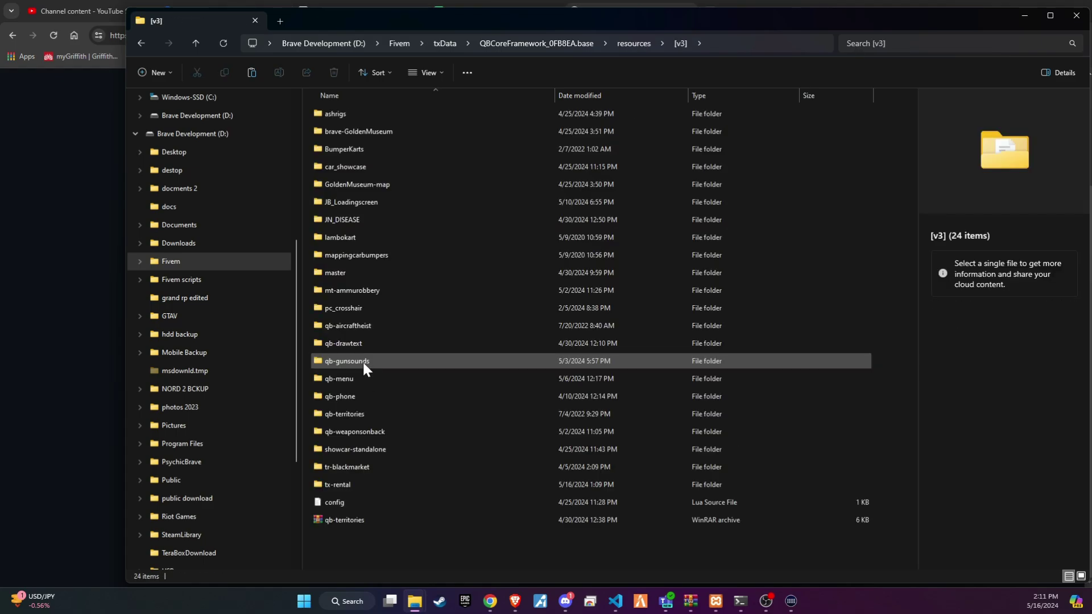
pyautogui.hotkey('ctrl', 'v')
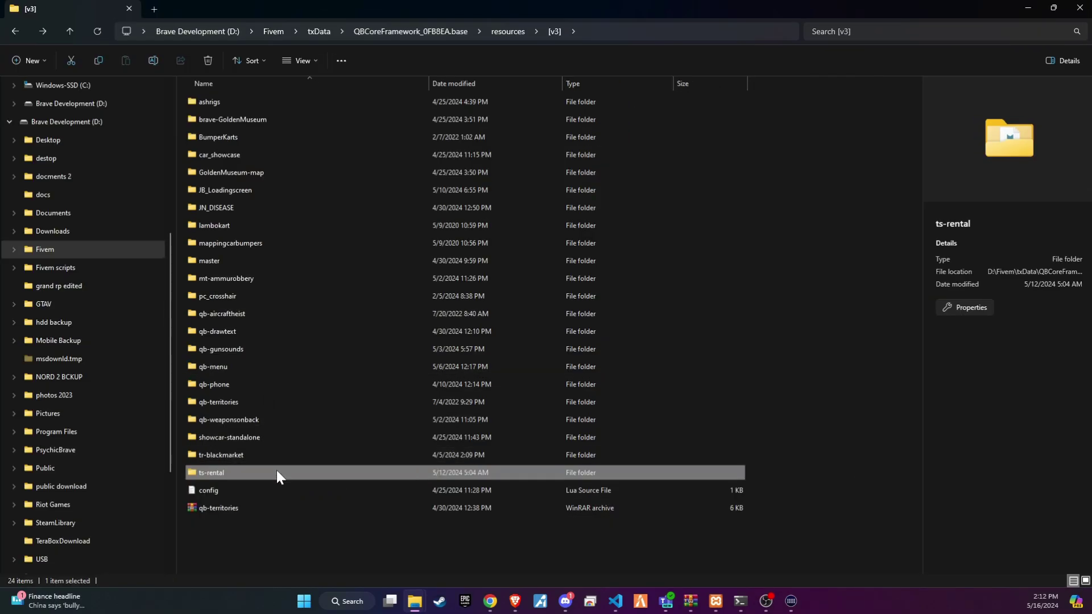
# Inspect the web\build folder inside the pasted ts-rental resource and return to the resource's root folder
pyautogui.doubleClick(277, 472)
pyautogui.doubleClick(244, 173)
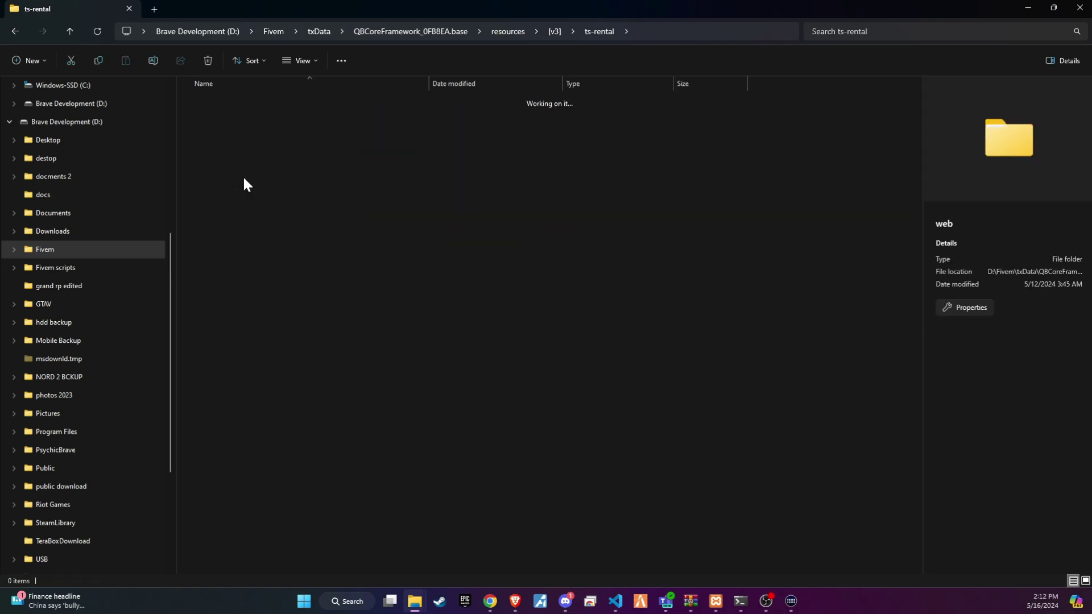
pyautogui.doubleClick(235, 102)
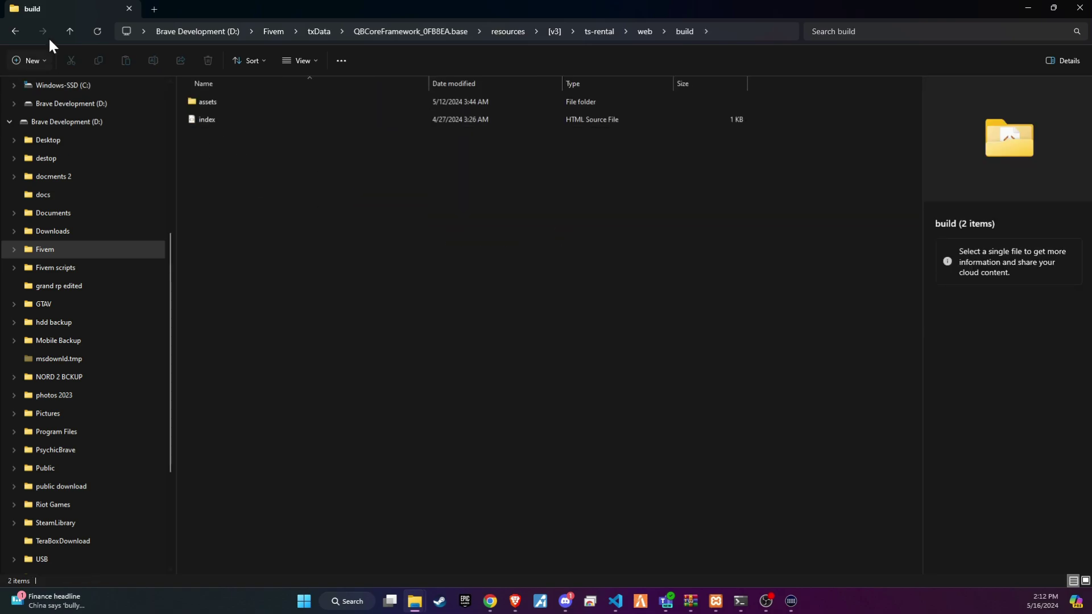
pyautogui.click(10, 32)
pyautogui.click(10, 31)
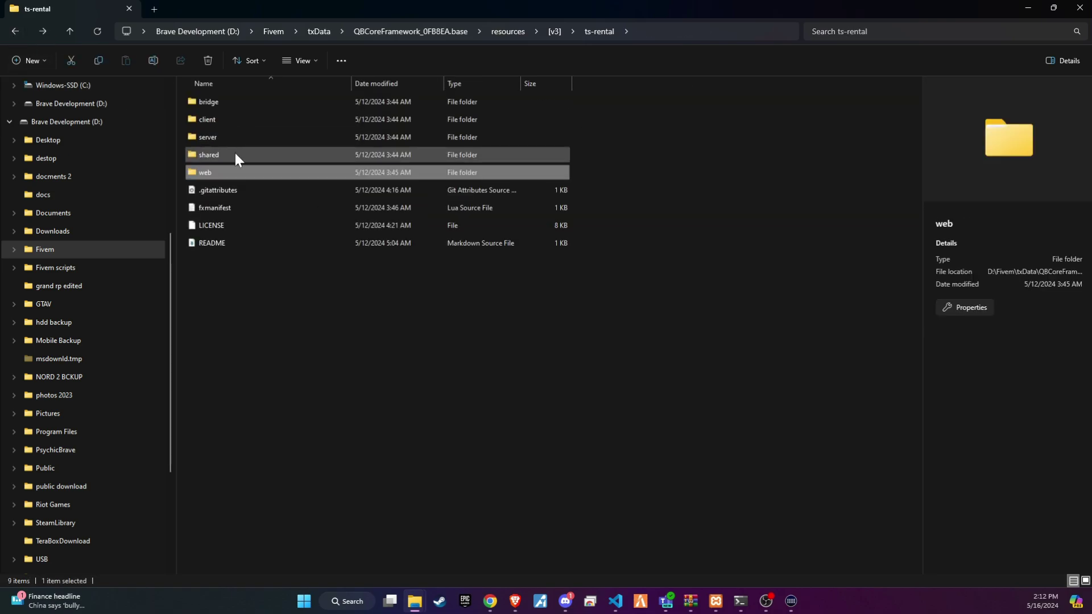
# Open config.lua from the shared folder in Visual Studio Code and examine the first vehicle's sultanrs key and display name
pyautogui.doubleClick(234, 153)
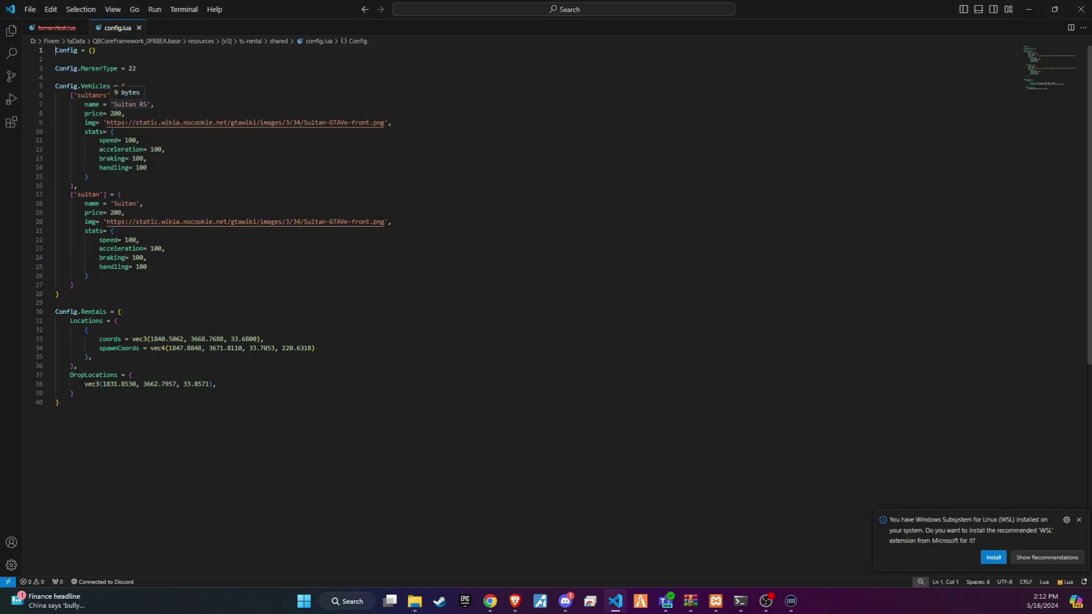
pyautogui.doubleClick(91, 95)
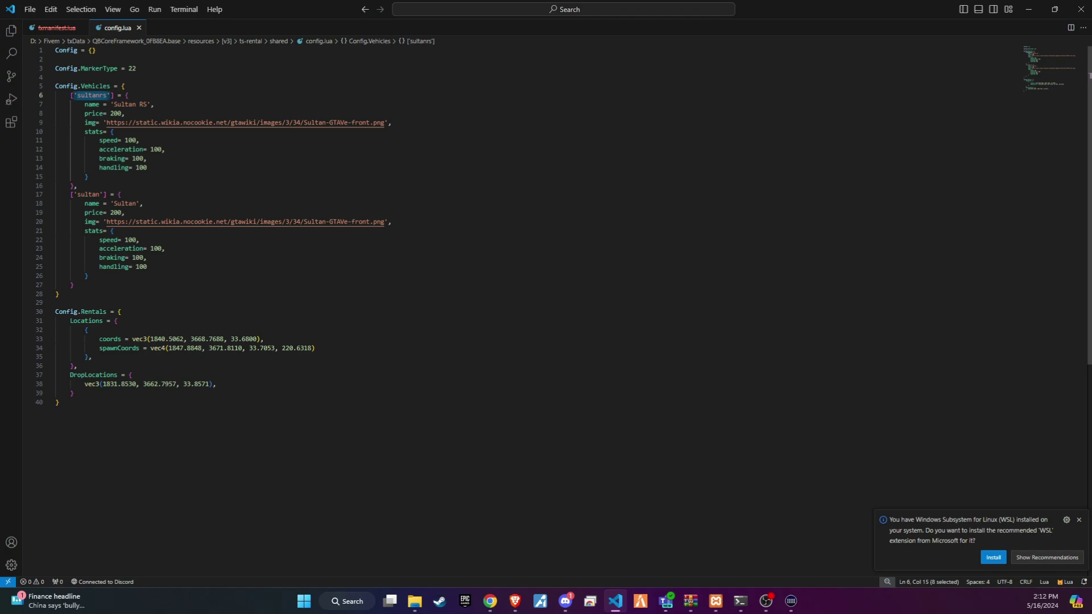
pyautogui.moveTo(113, 104); pyautogui.dragTo(147, 104)
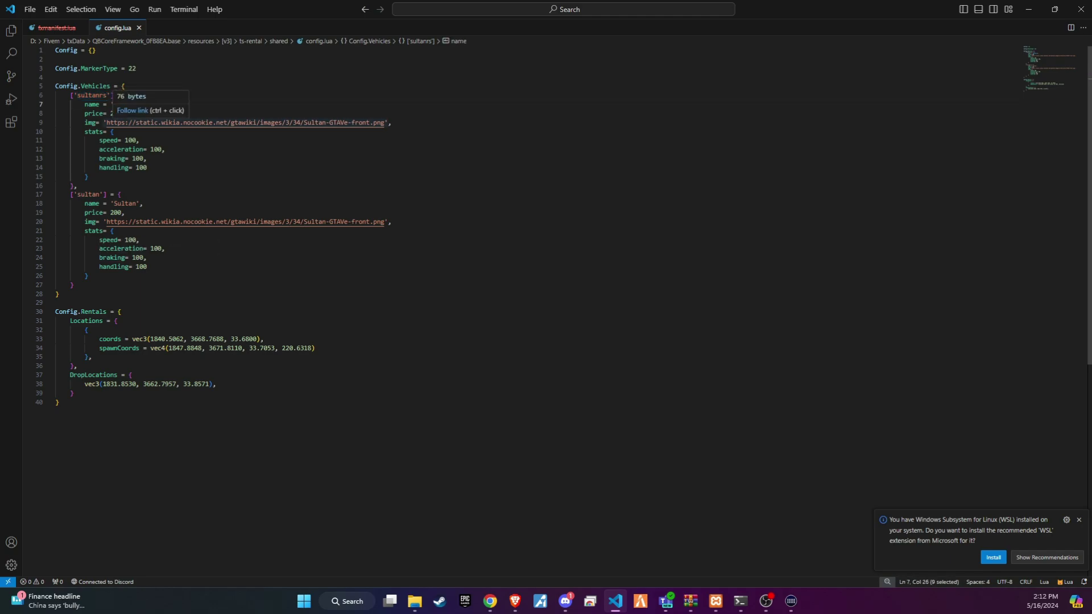
# Duplicate the sultanrs vehicle entry twice beneath the original in Config.Vehicles, and review the rental location's spawn coordinates
pyautogui.moveTo(70, 95); pyautogui.dragTo(77, 186)
pyautogui.hotkey('ctrl', 'c')
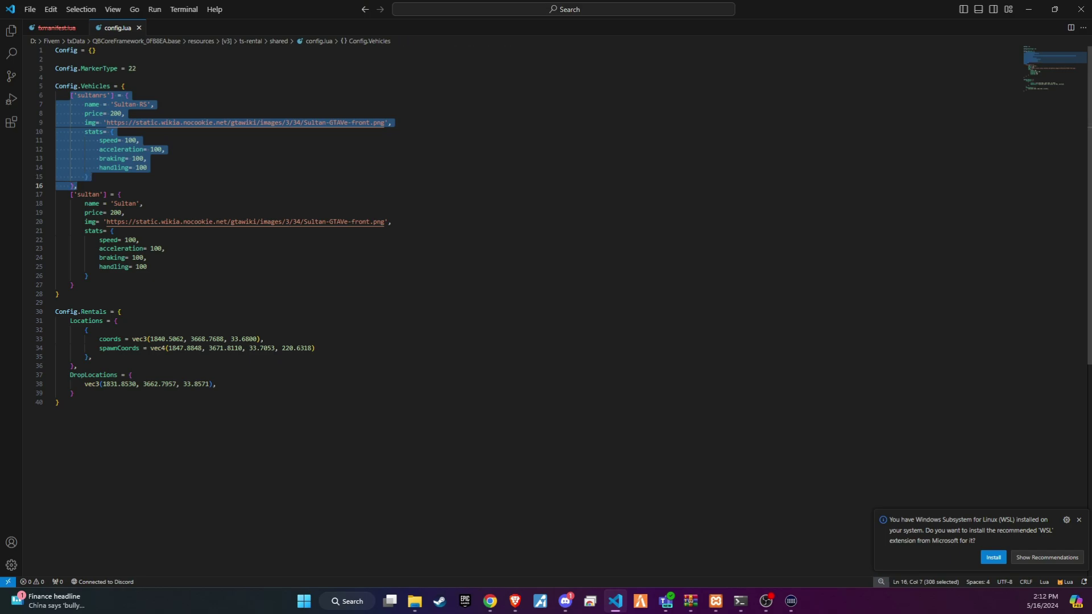
pyautogui.click(77, 186)
pyautogui.press('Return')
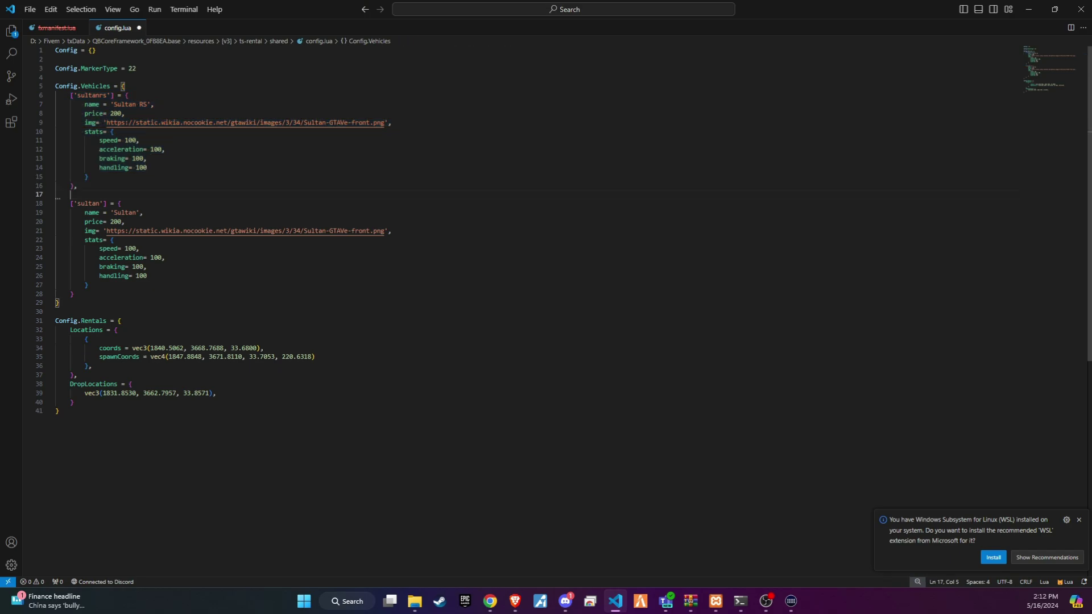
pyautogui.hotkey('ctrl', 'v')
pyautogui.hotkey('ctrl', 'v')
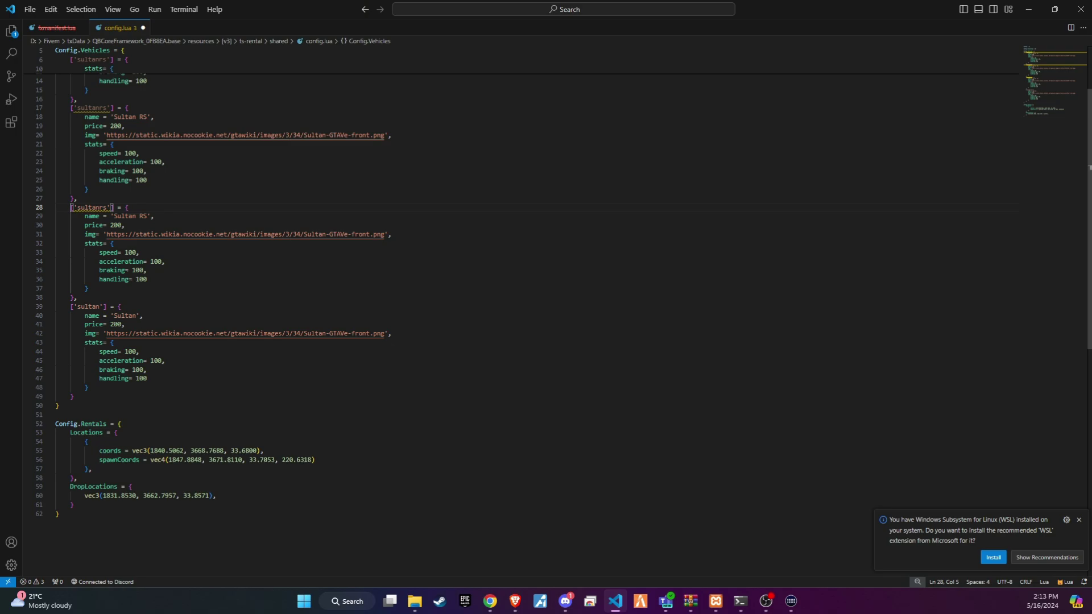
pyautogui.moveTo(96, 460); pyautogui.dragTo(93, 469)
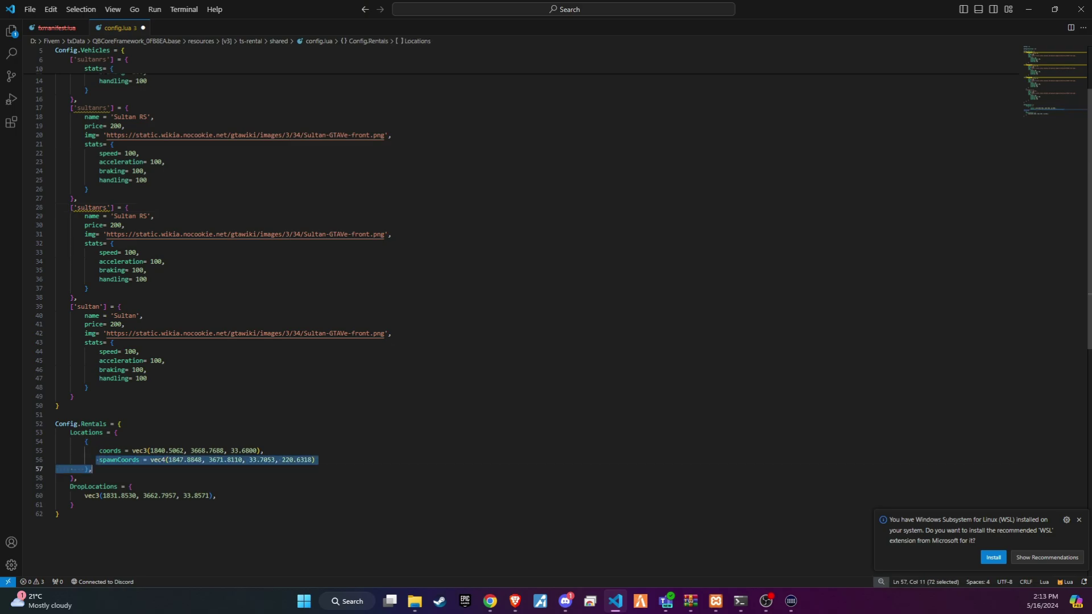
pyautogui.click(60, 514)
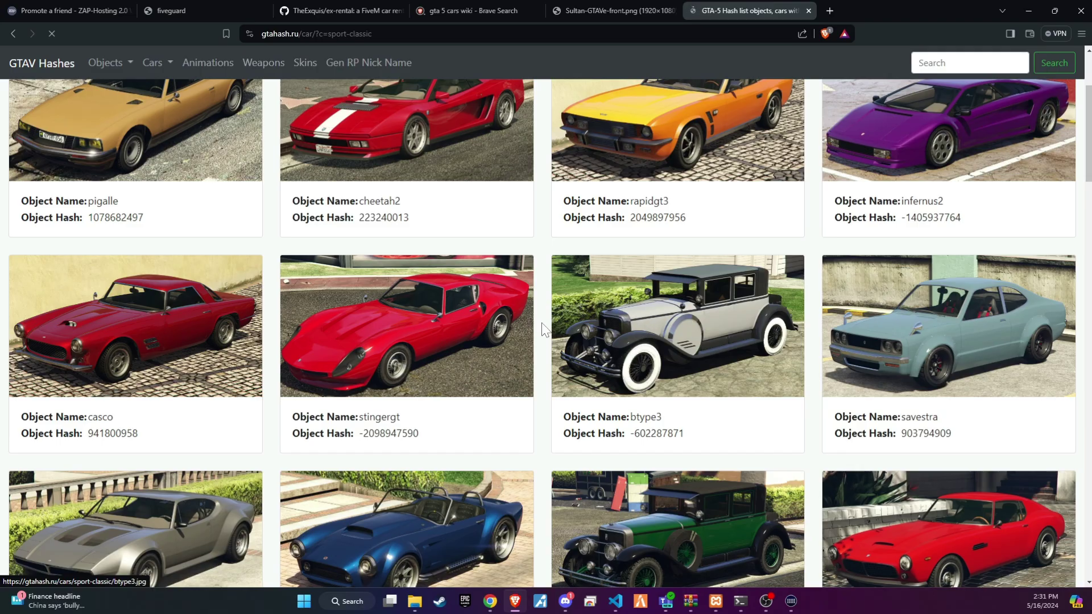
# Copy the btype3 car's image address from gtahash.ru and set it as the img link of the second vehicle entry in config.lua
pyautogui.click(544, 329)
pyautogui.rightClick(565, 312)
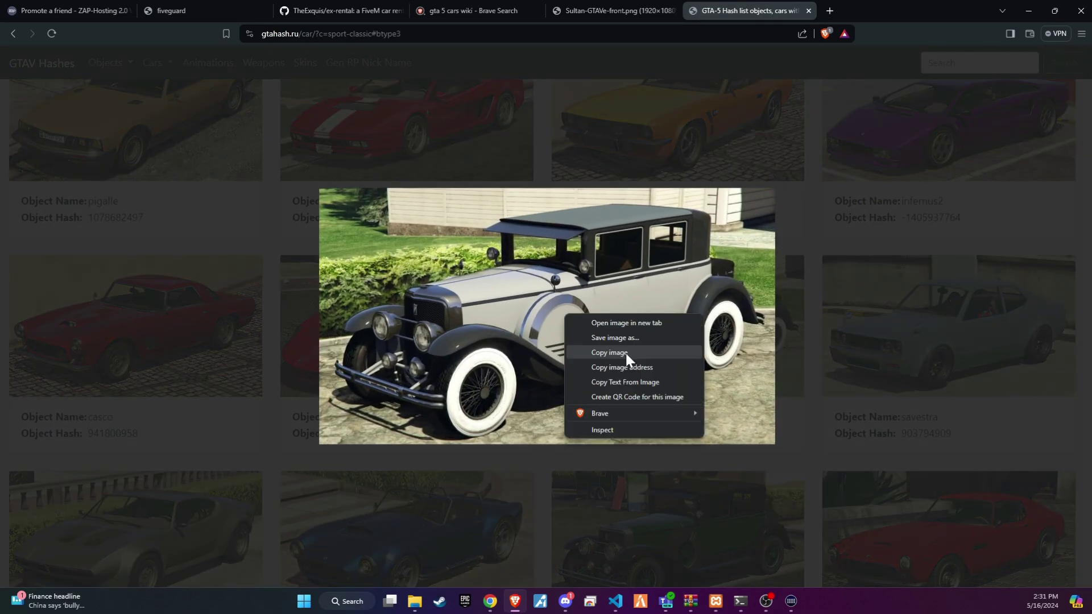
pyautogui.click(626, 363)
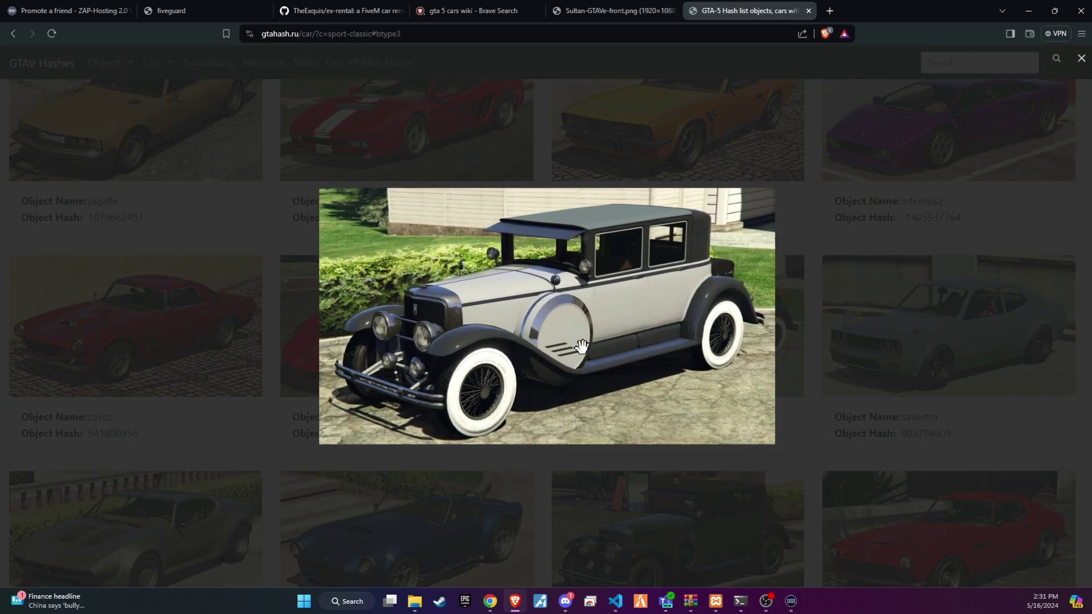
pyautogui.click(615, 601)
pyautogui.click(129, 257)
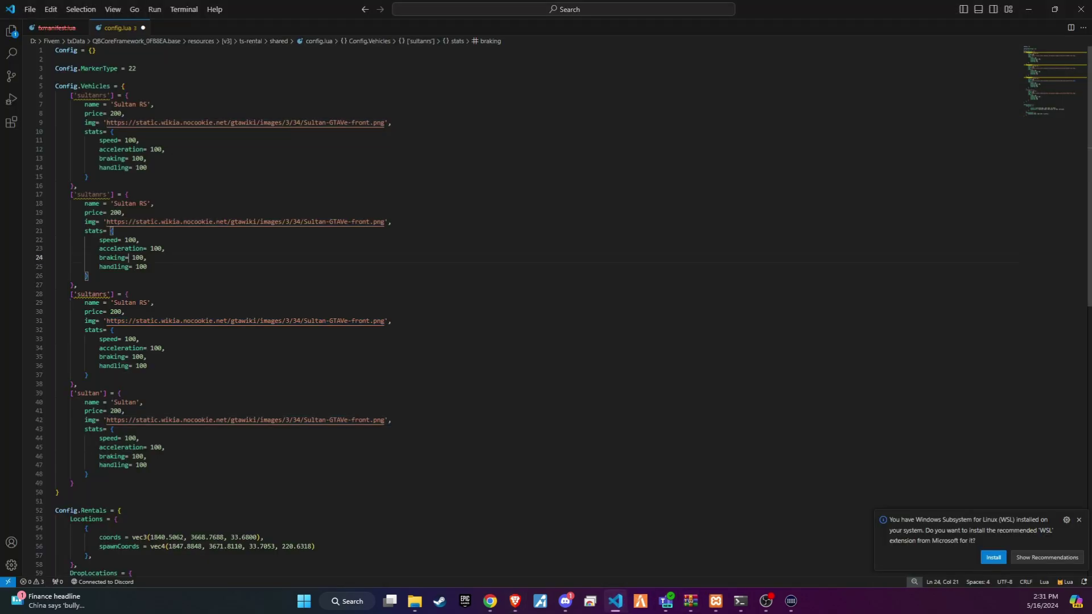
pyautogui.moveTo(106, 222); pyautogui.dragTo(385, 222)
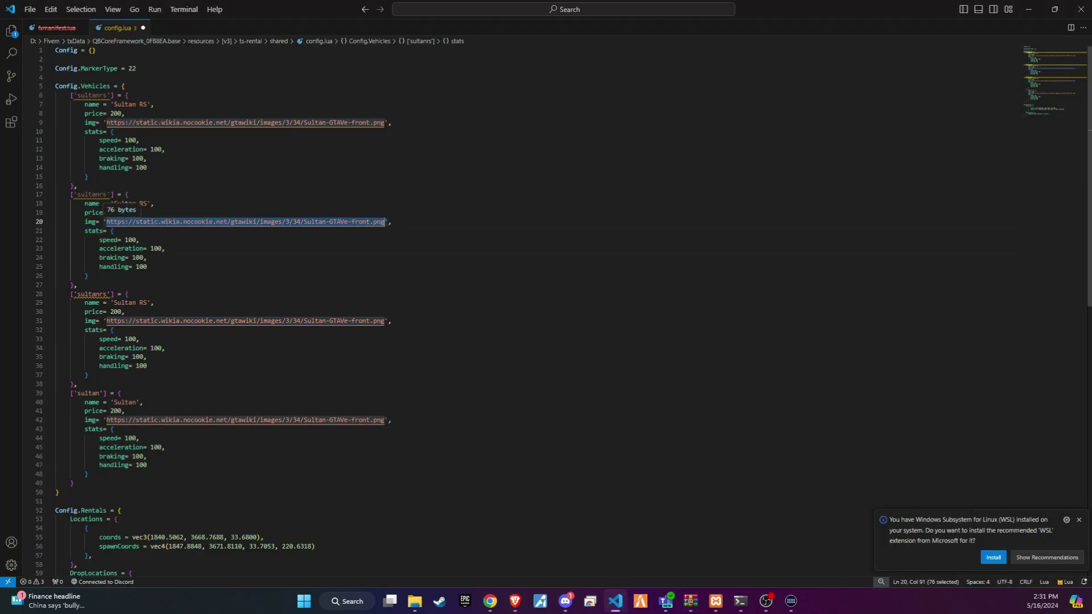
pyautogui.write('https://gtahash.ru/cars/sport-classic/btype3.jpg')
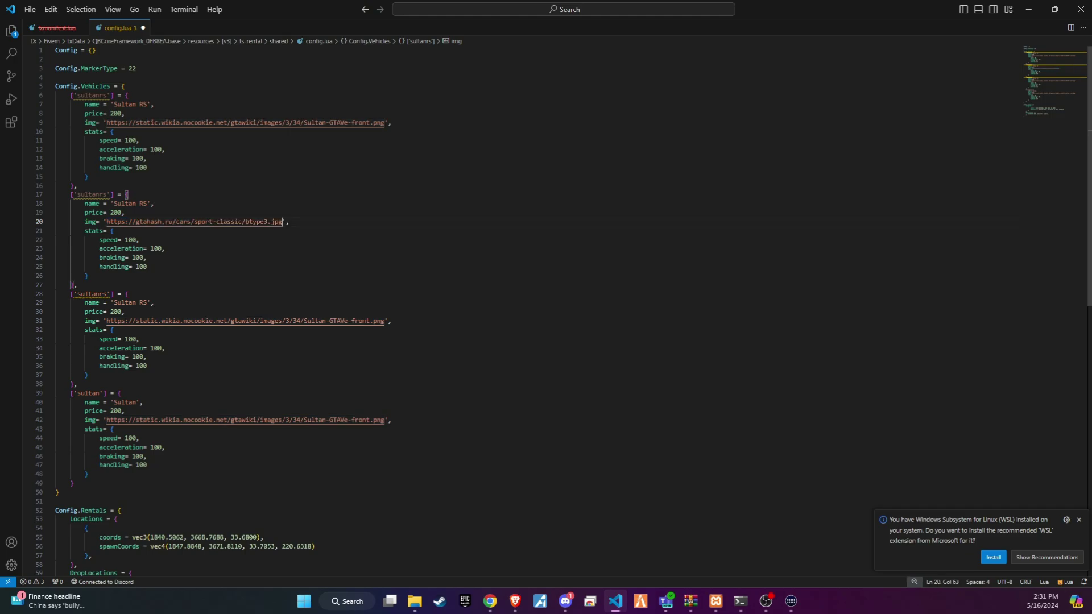
# Copy the btype3 object name from gtahash.ru, set it as the key of the second vehicle entry, and save config.lua
pyautogui.hotkey('alt', 'Tab')
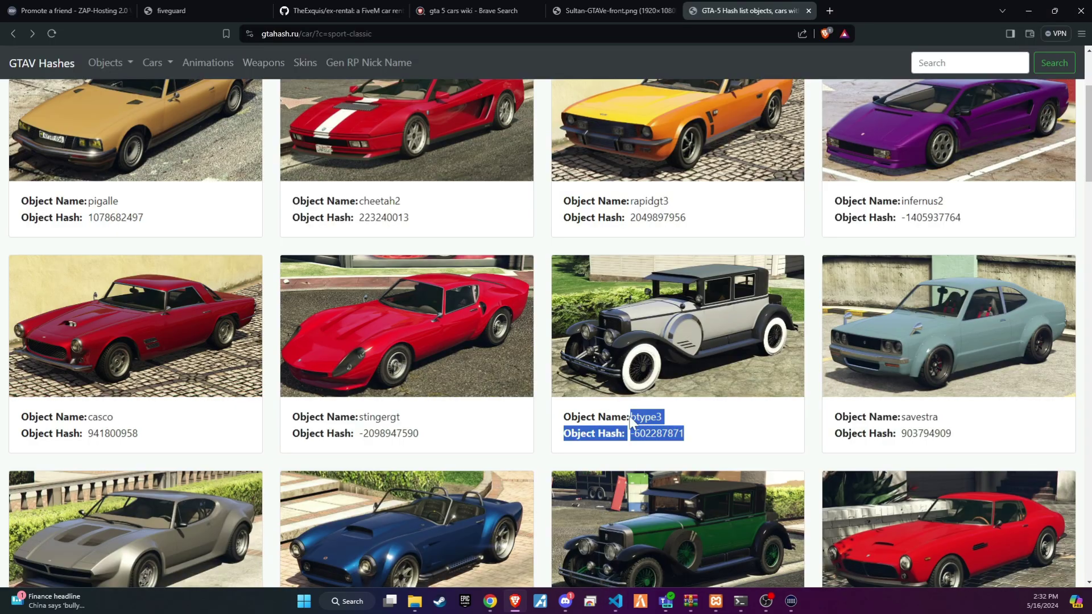
pyautogui.click(665, 420)
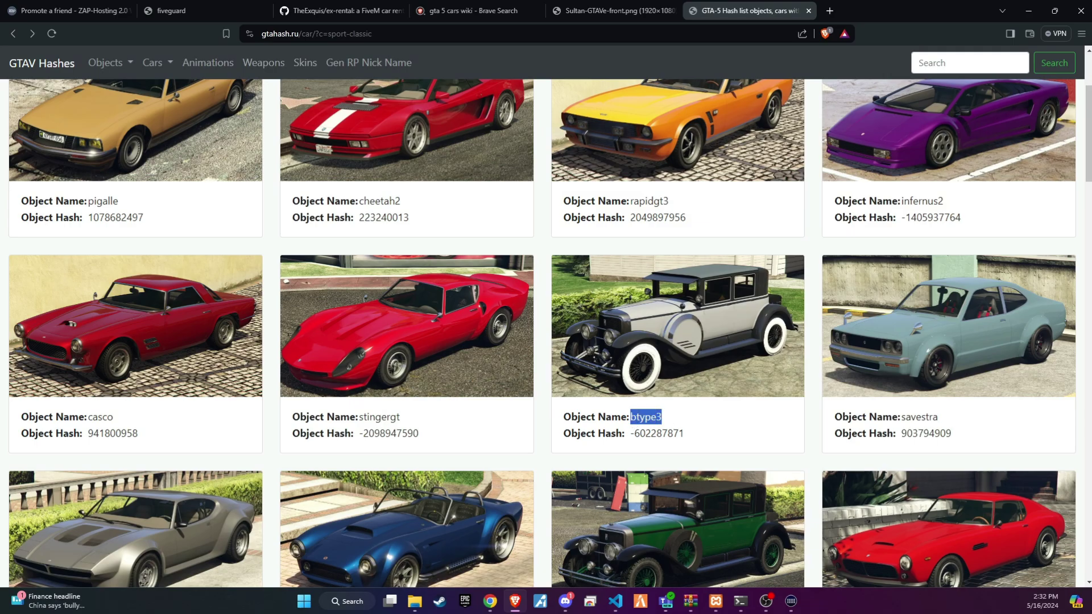
pyautogui.hotkey('alt', 'Tab')
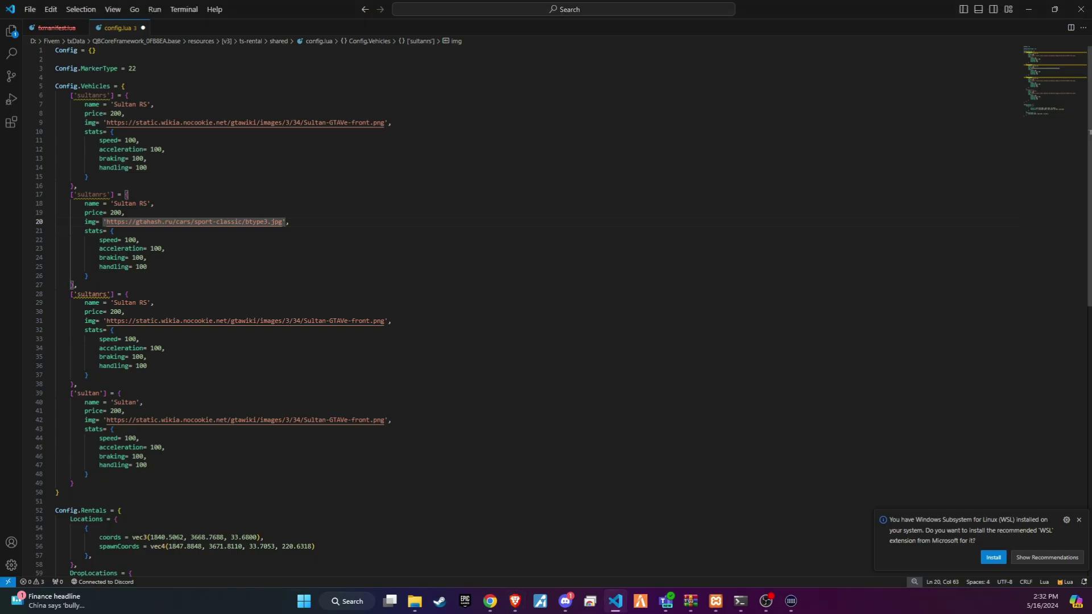
pyautogui.moveTo(77, 194); pyautogui.dragTo(107, 195)
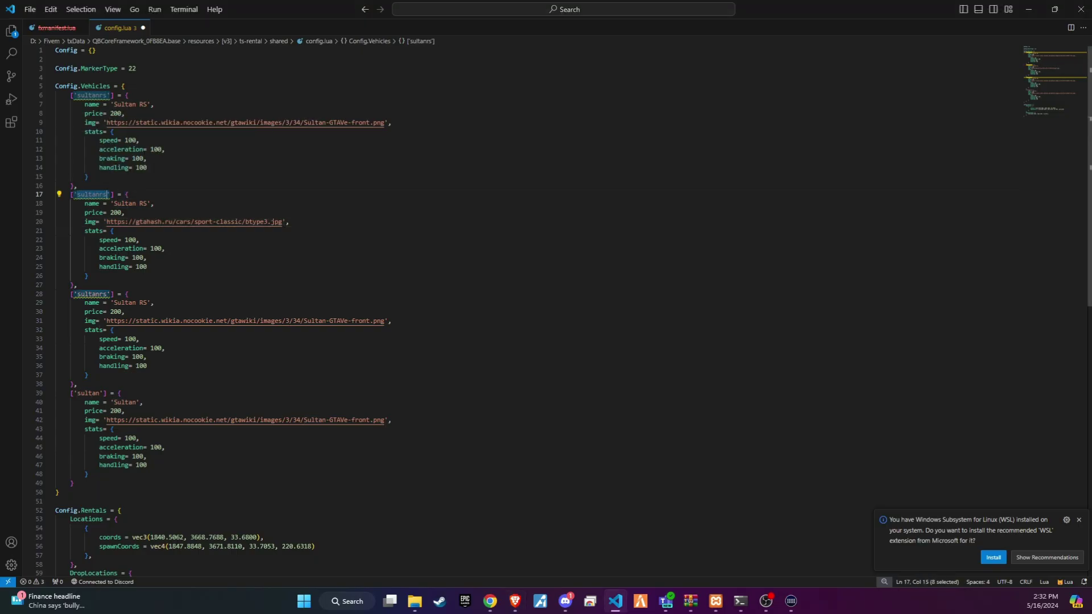
pyautogui.write('btype3')
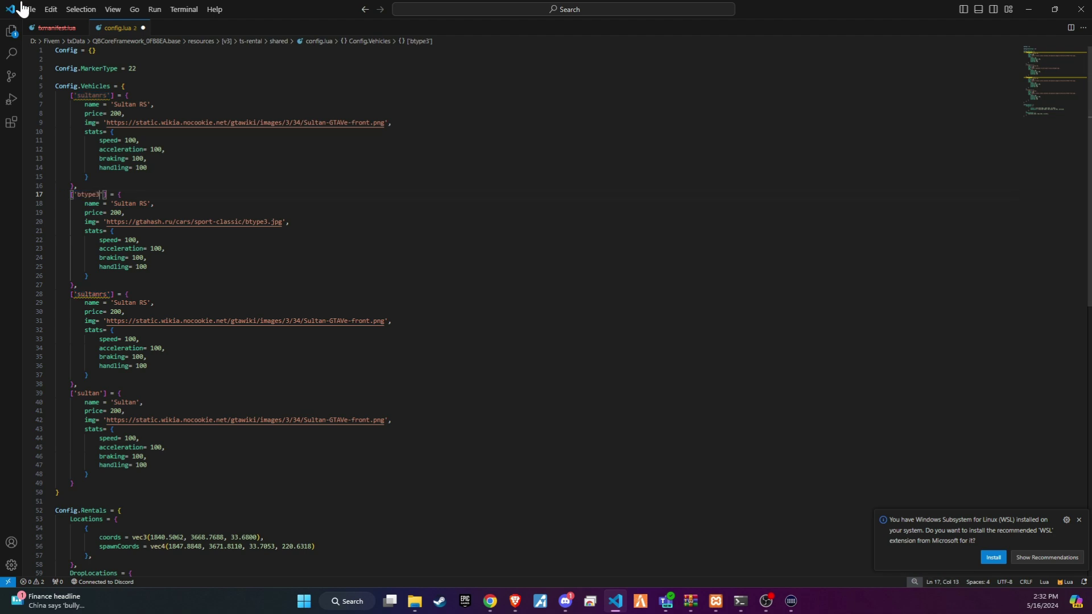
pyautogui.click(30, 9)
pyautogui.click(73, 166)
# Switch to FiveM and rent the second vehicle, pictured as the btype3 classic, at the Sandy Shores Medical Center rental marker
pyautogui.hotkey('alt', 'Tab')
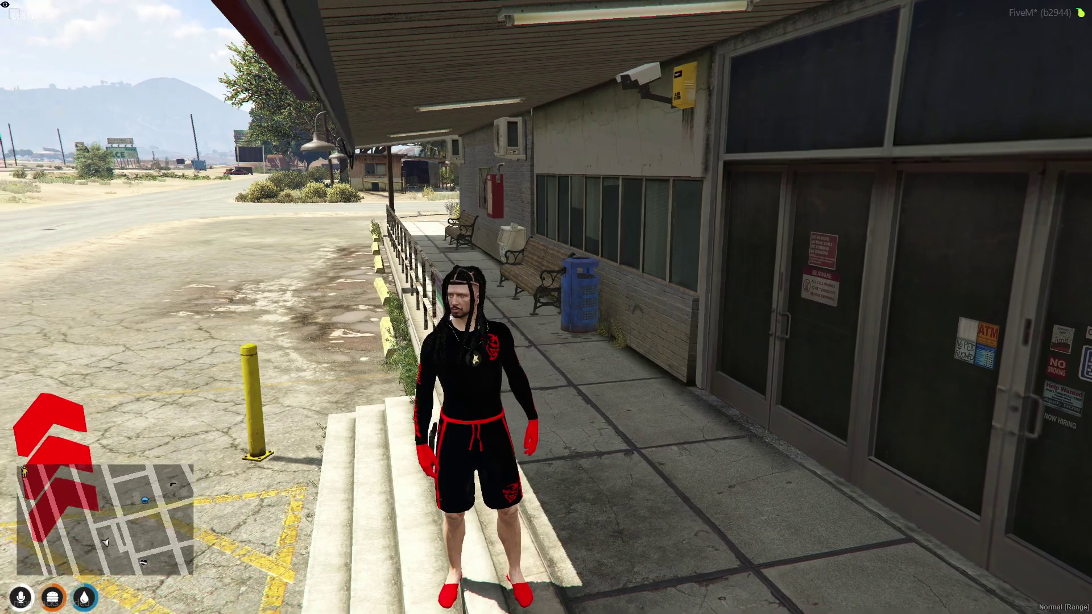
pyautogui.press('w')
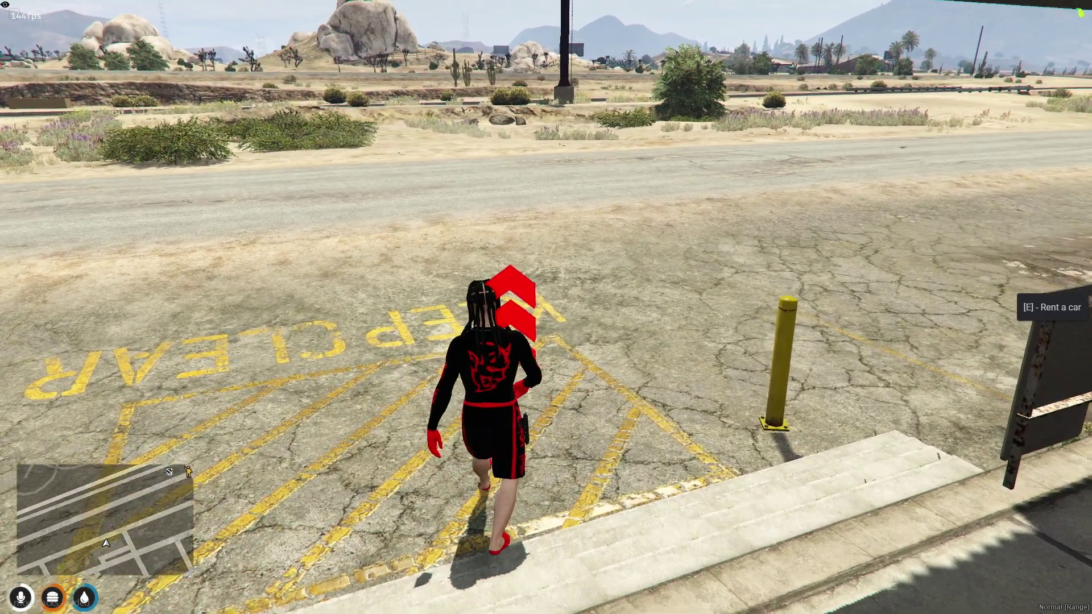
pyautogui.press('e')
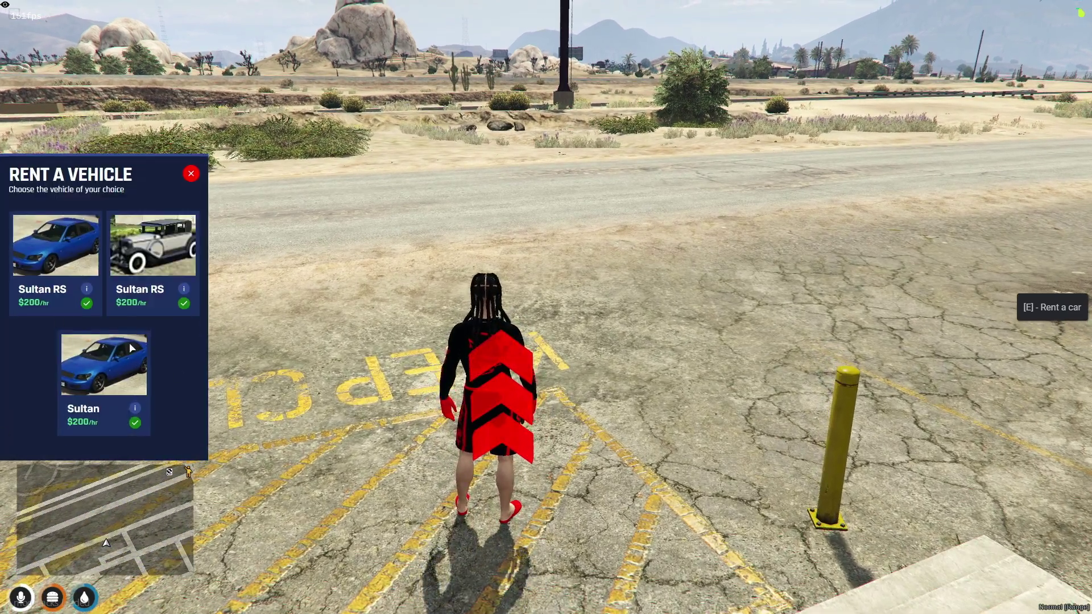
pyautogui.click(183, 303)
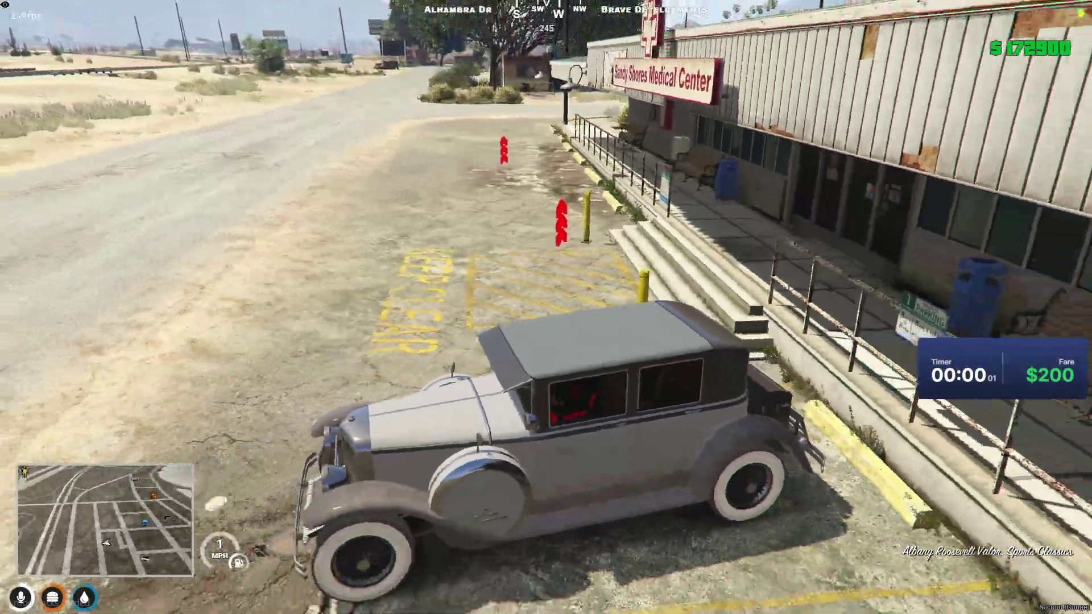
# Test-drive the rented btype3 away from the medical center along Alhambra Dr to the Sandy Shores Airfield sign
pyautogui.press('w')
pyautogui.press('a')
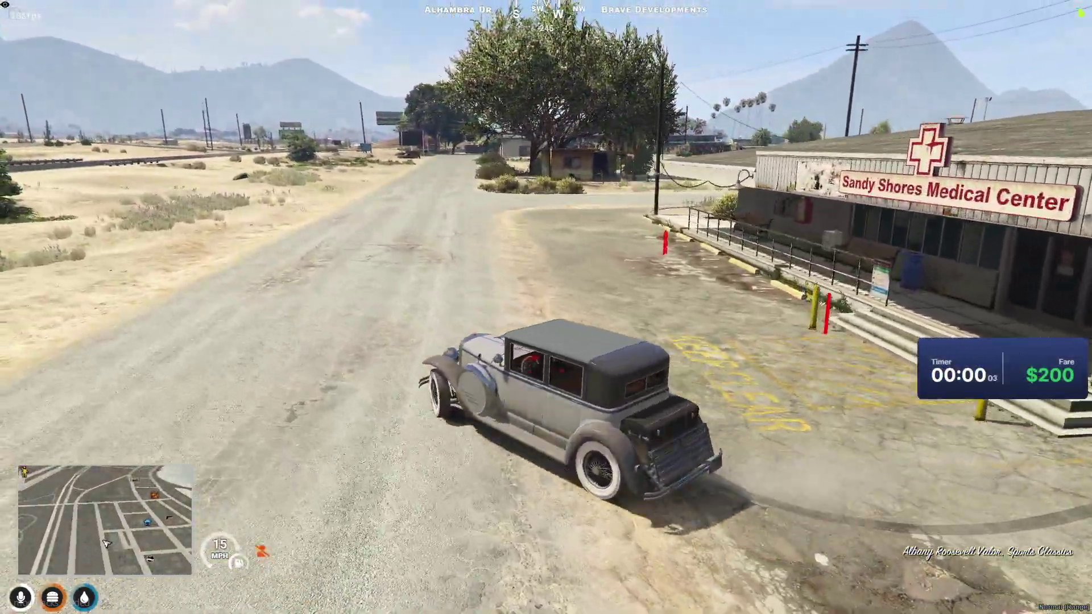
pyautogui.press('w')
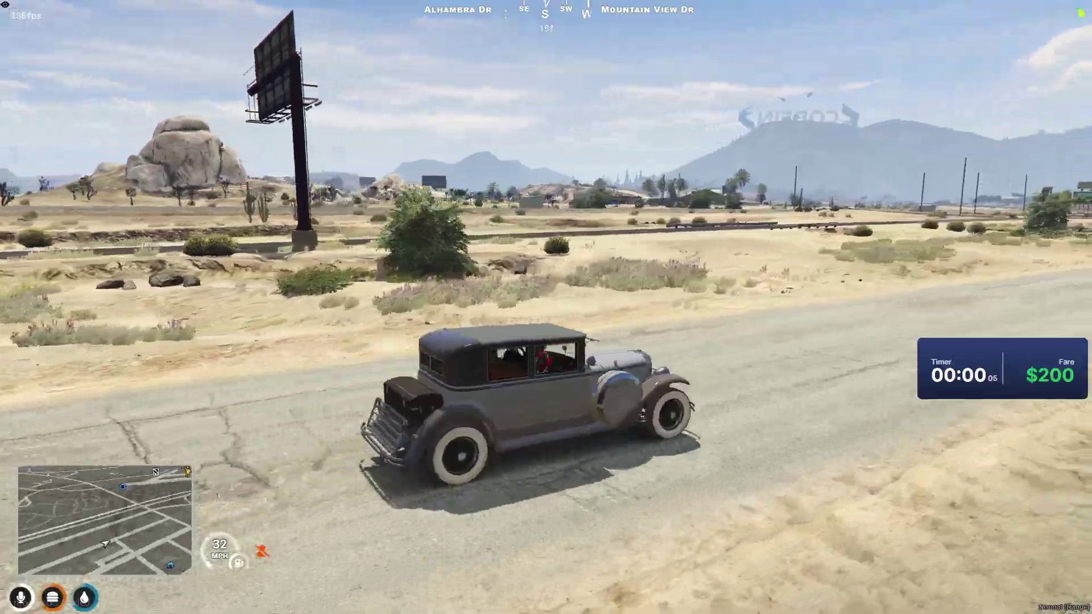
pyautogui.press('w')
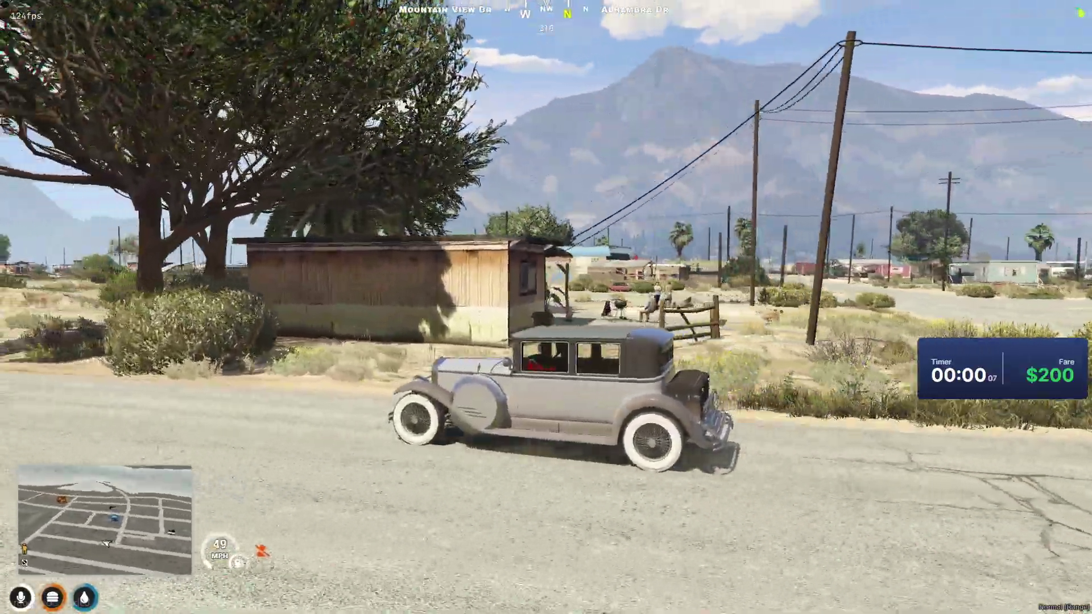
pyautogui.press('w')
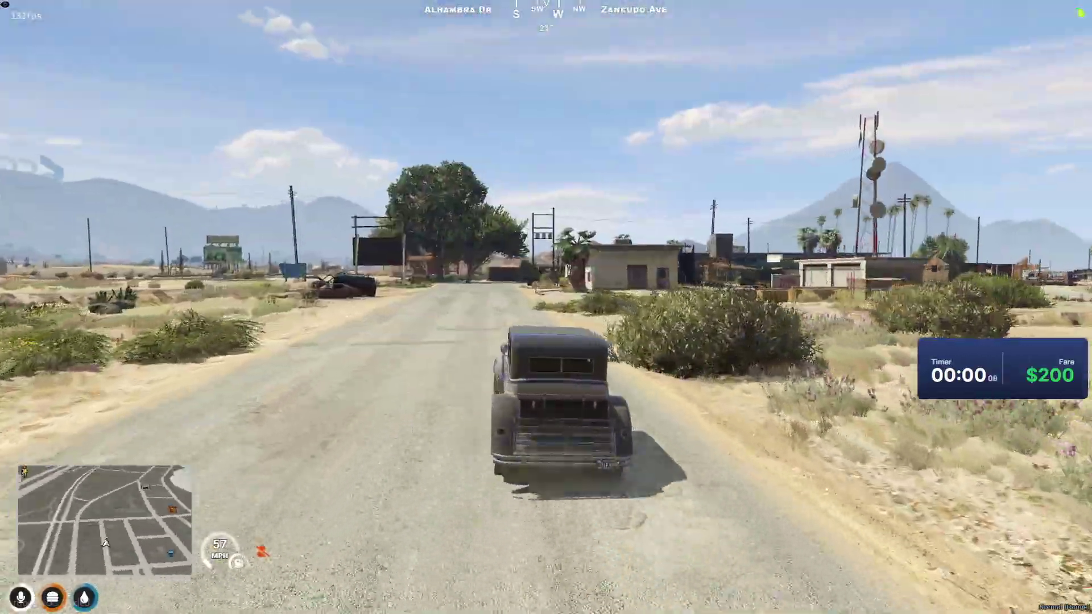
pyautogui.press('w')
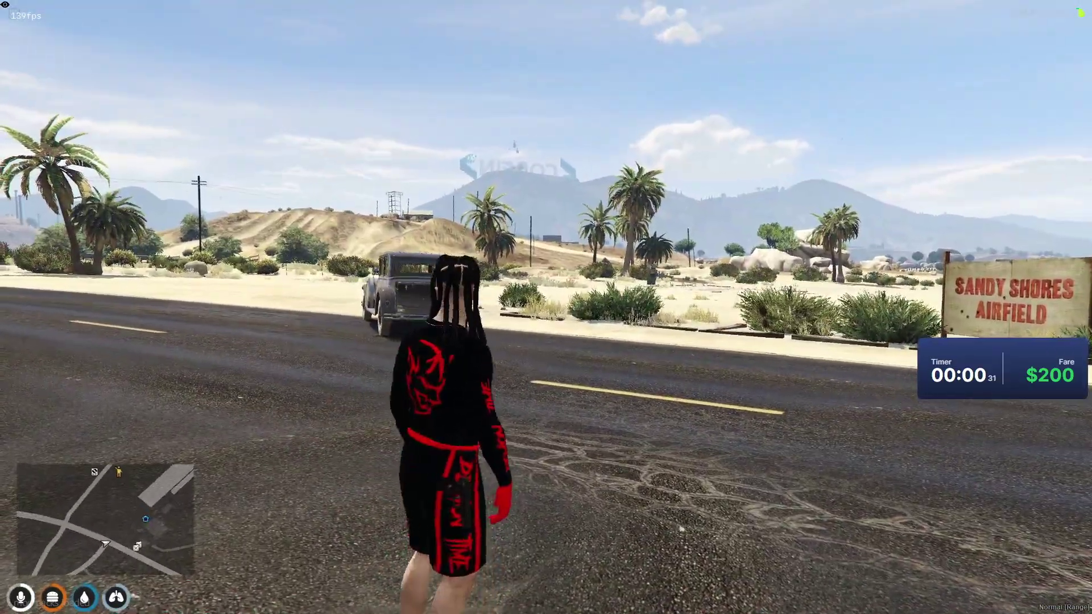
# Return the rented btype3 to the medical center and drop it off at the return marker
pyautogui.press('Escape')
pyautogui.press('w')
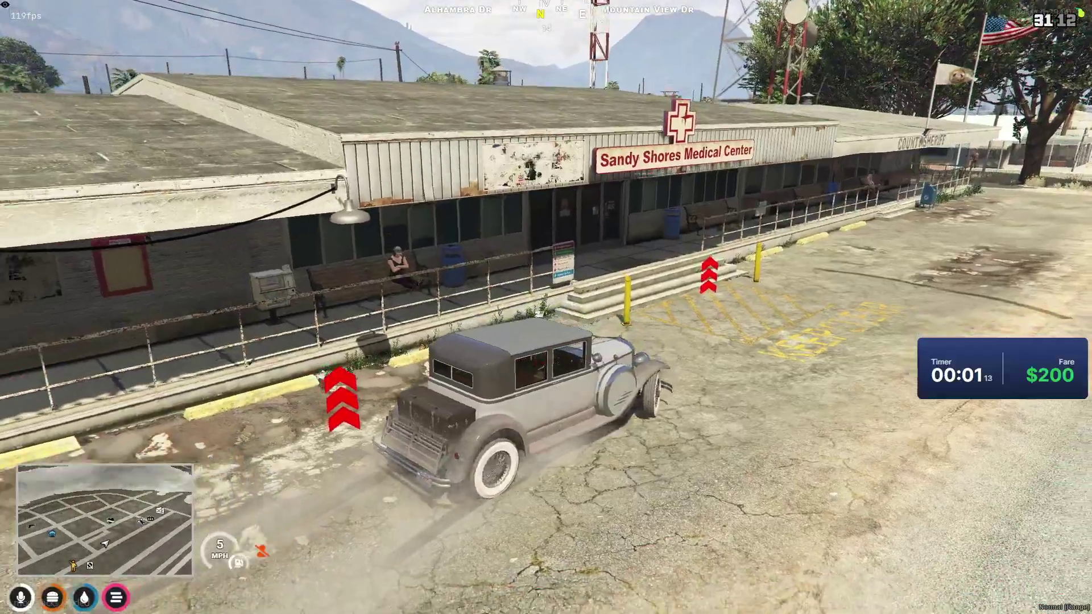
pyautogui.press('s')
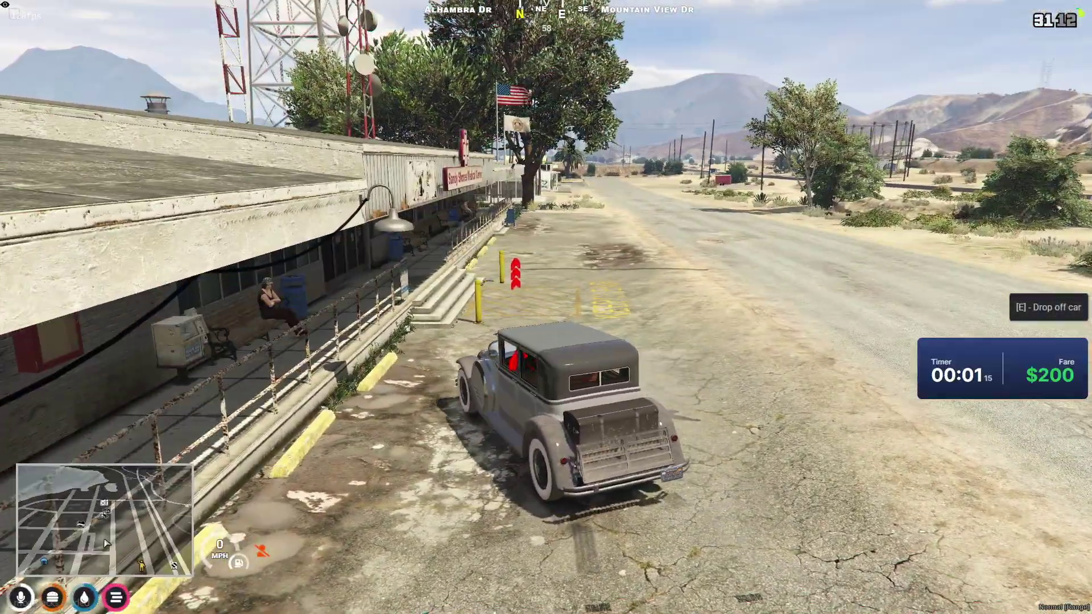
pyautogui.press('e')
# Rent the blue Sultan RS at the rental marker and test-drive it along Alhambra Dr
pyautogui.press('w')
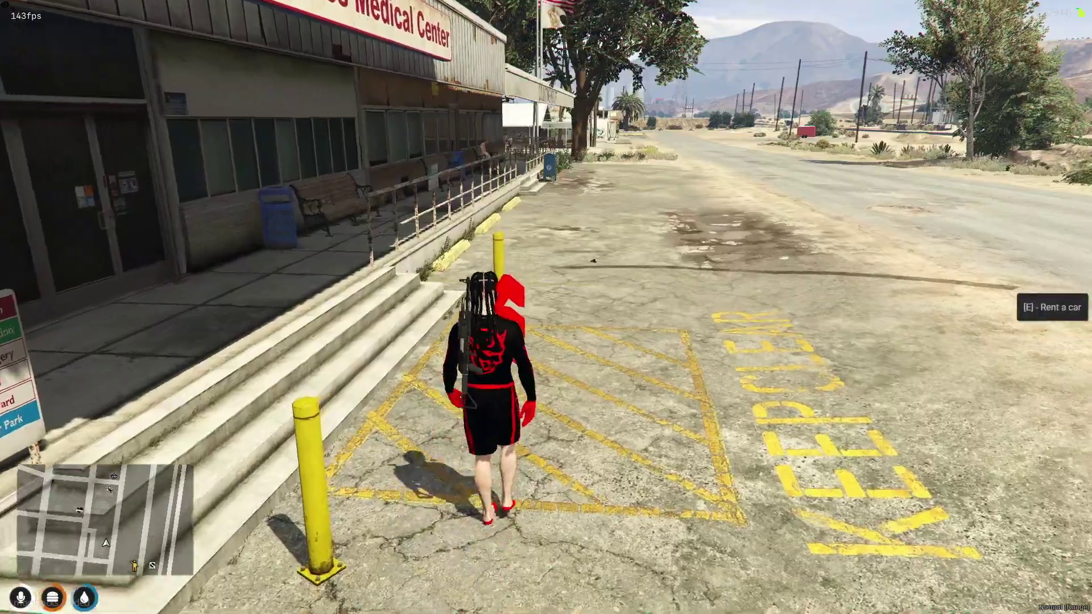
pyautogui.press('e')
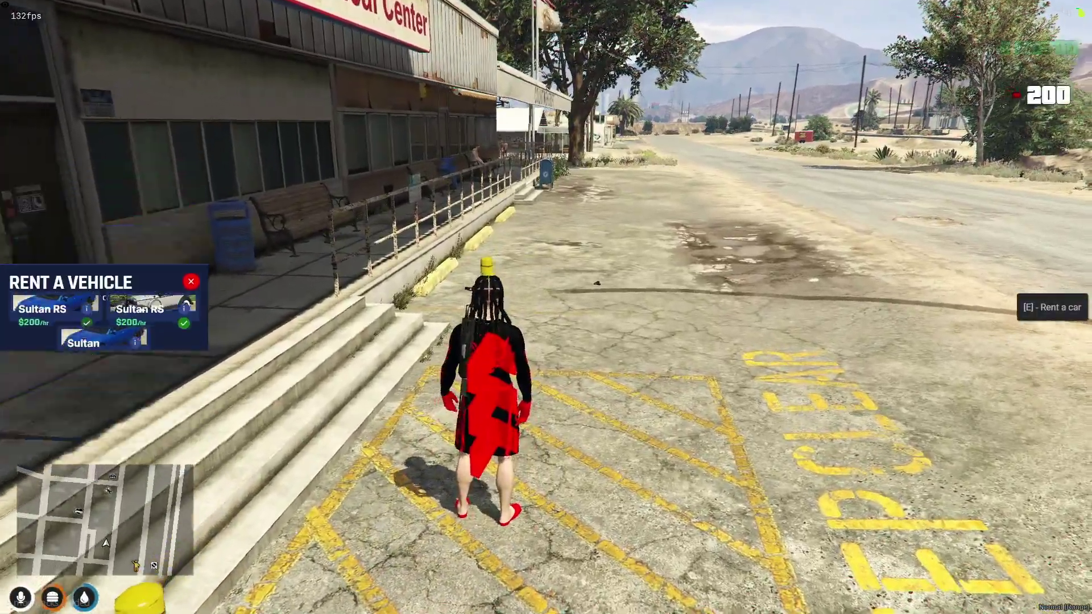
pyautogui.click(128, 279)
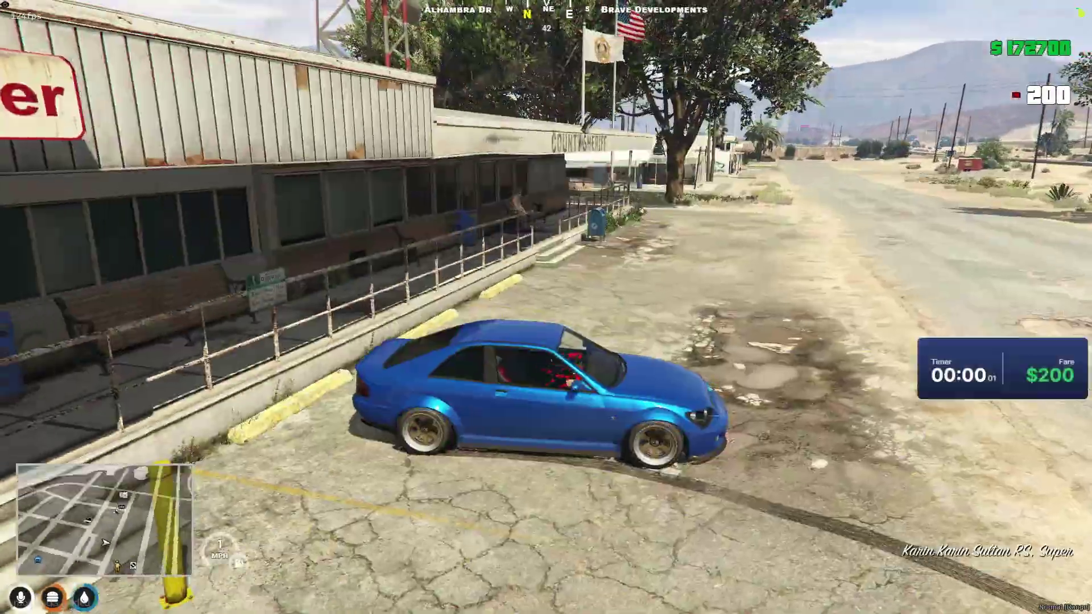
pyautogui.press('w')
pyautogui.press('d')
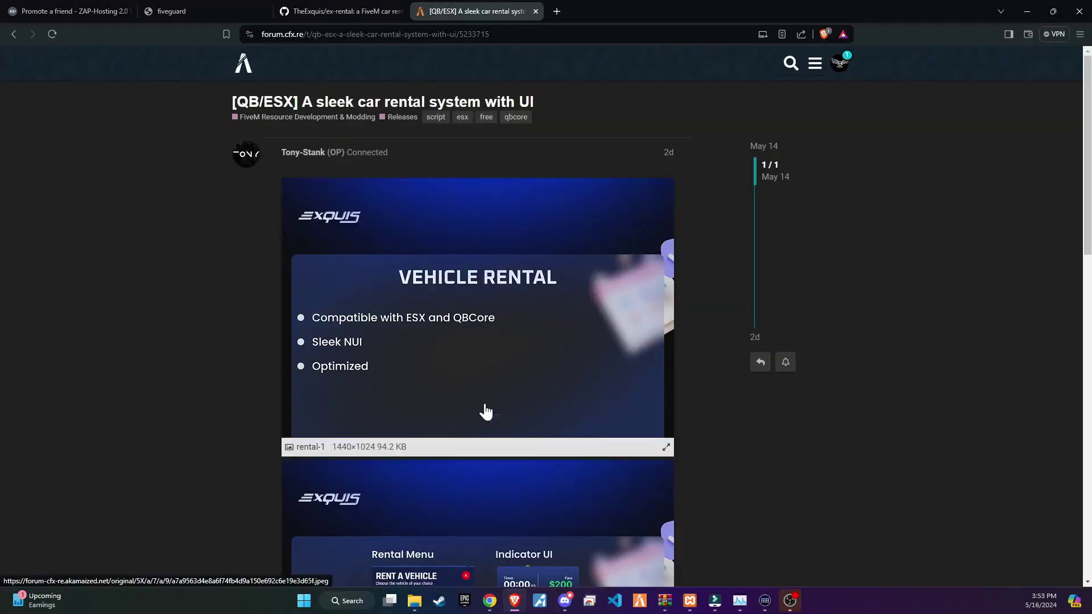
# On the Cfx.re forum's sleek car rental system topic, write a thumbs-up emoji reply and try to post it
pyautogui.scroll(-10, 486, 410)
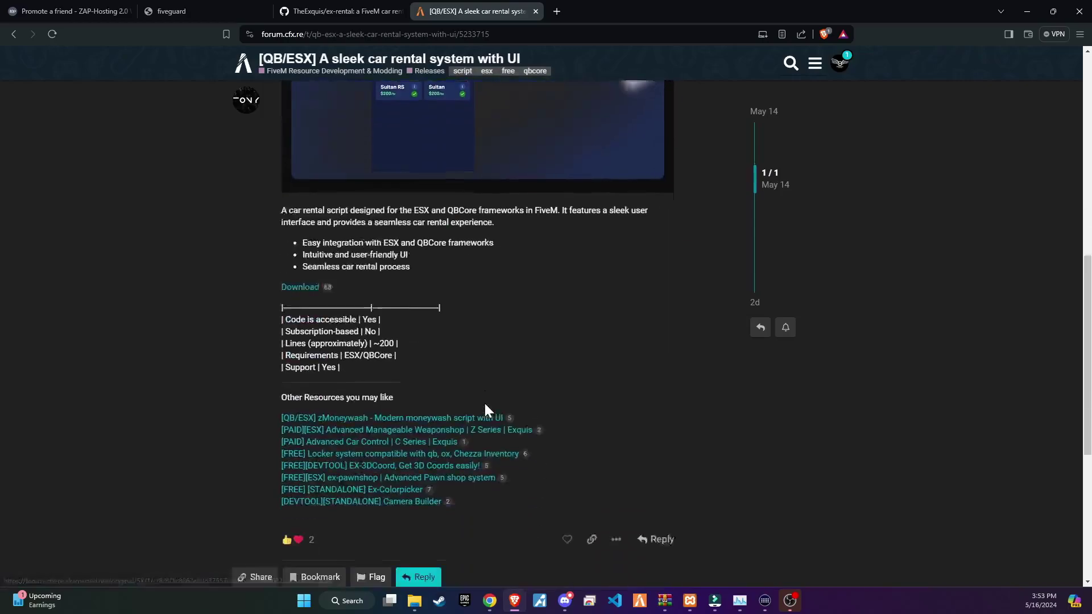
pyautogui.click(420, 384)
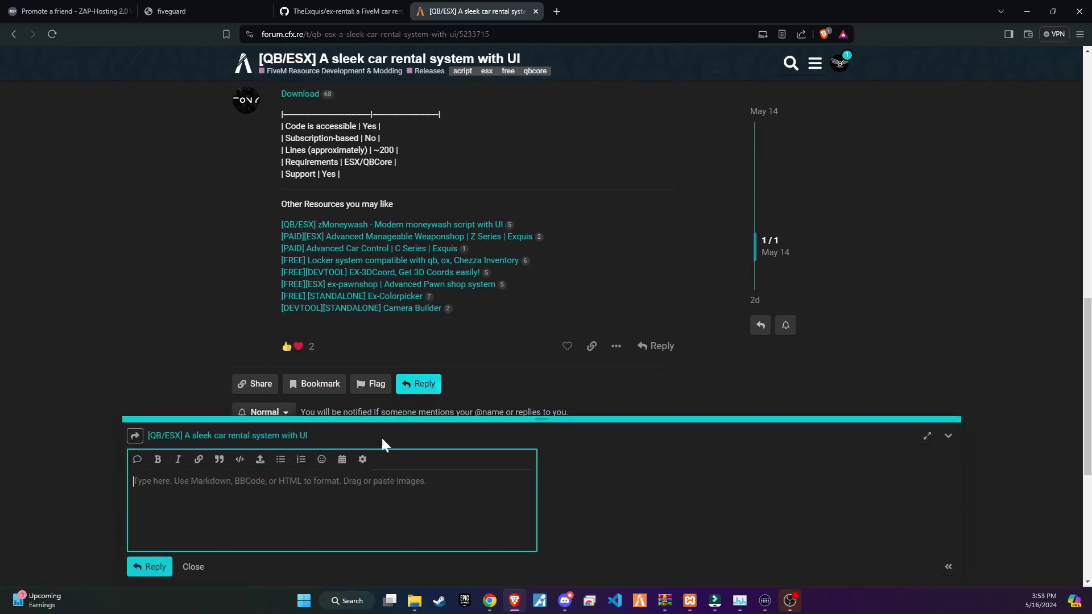
pyautogui.rightClick(293, 482)
pyautogui.click(342, 295)
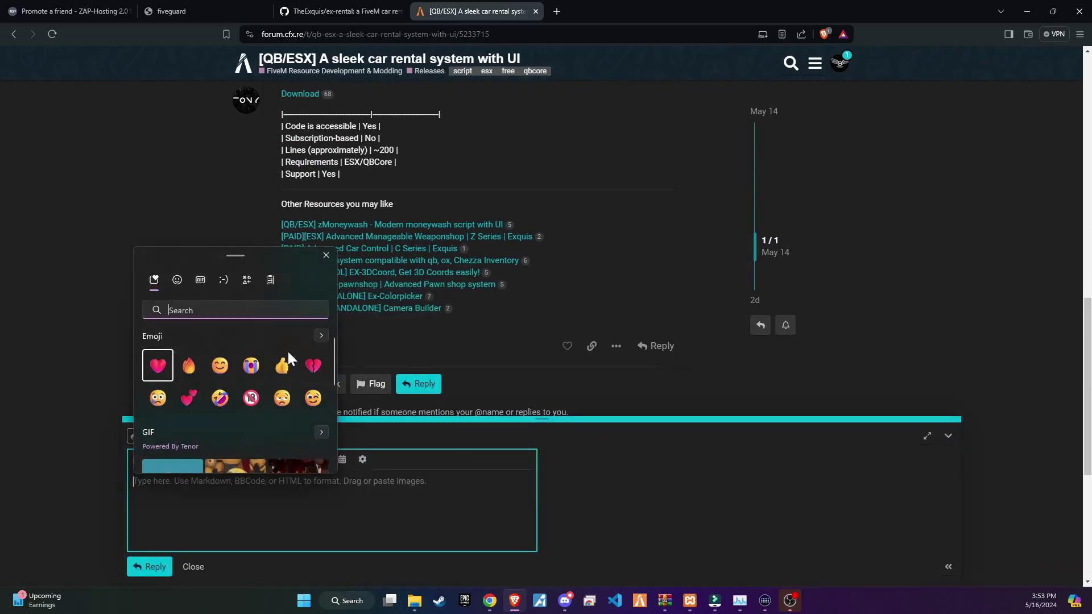
pyautogui.click(282, 365)
pyautogui.click(241, 520)
pyautogui.click(149, 567)
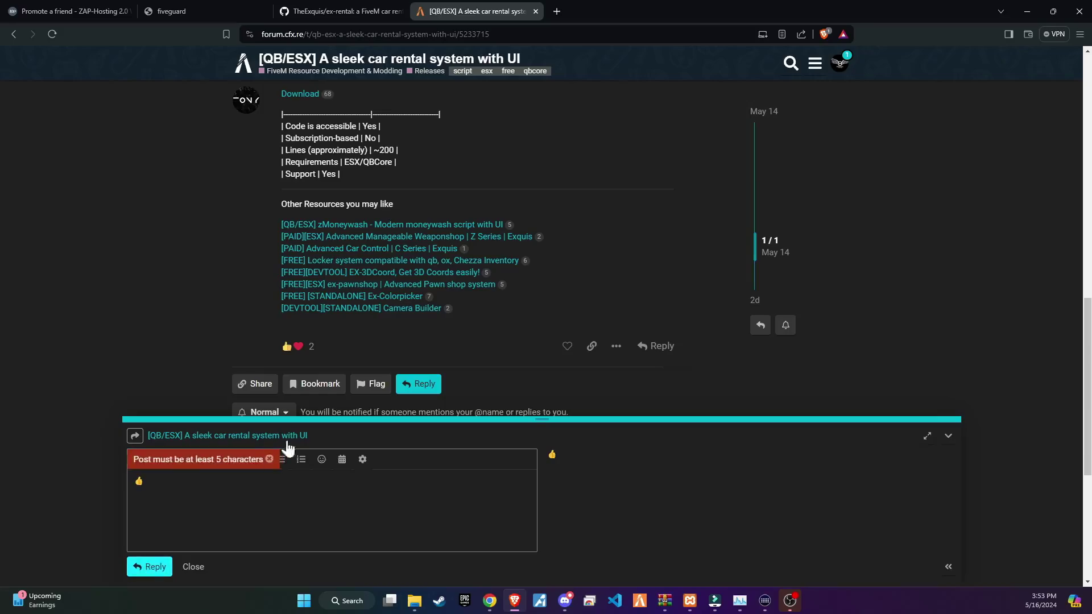
# Add a short comment to the thumbs-up reply and submit it again
pyautogui.click(289, 494)
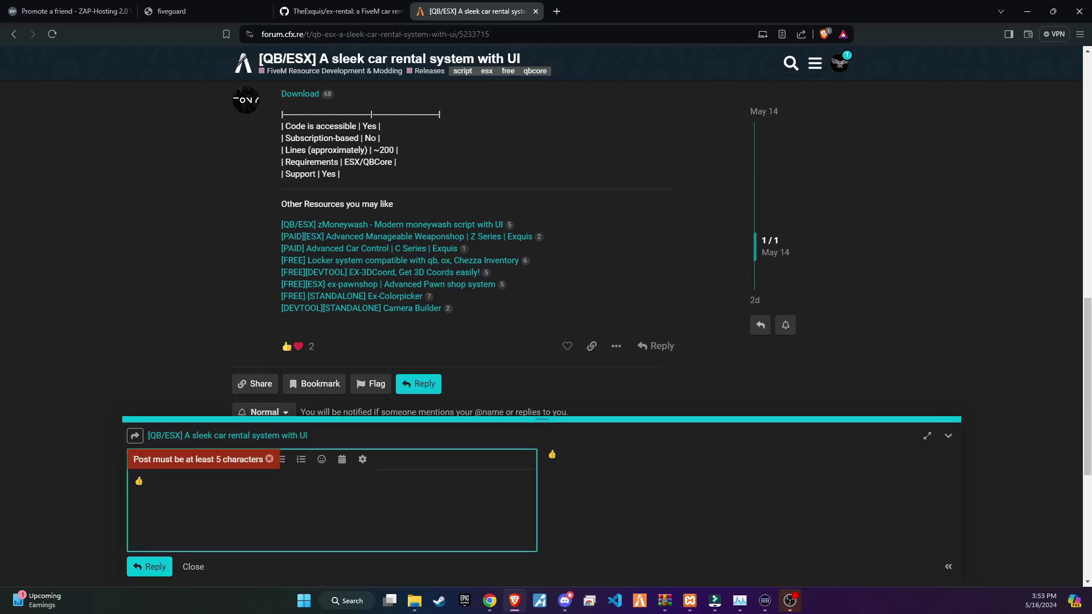
pyautogui.write('Nice')
pyautogui.hotkey('ctrl', 'Return')
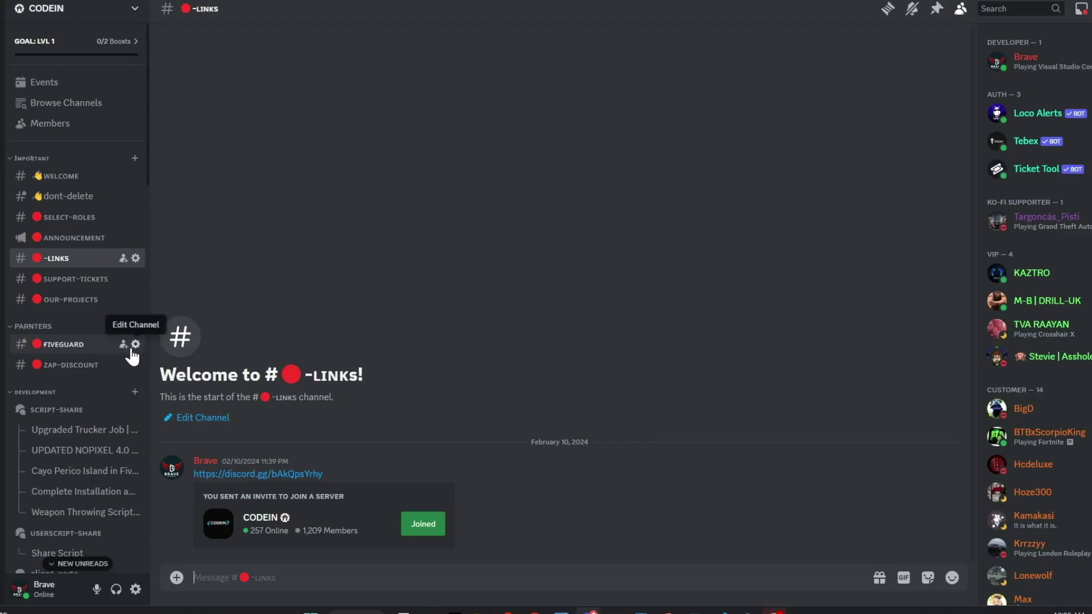
# Switch to Discord and look through the CODEIN server's welcome channel and the posts in the script-share forum
pyautogui.click(85, 196)
pyautogui.scroll(5, 407, 506)
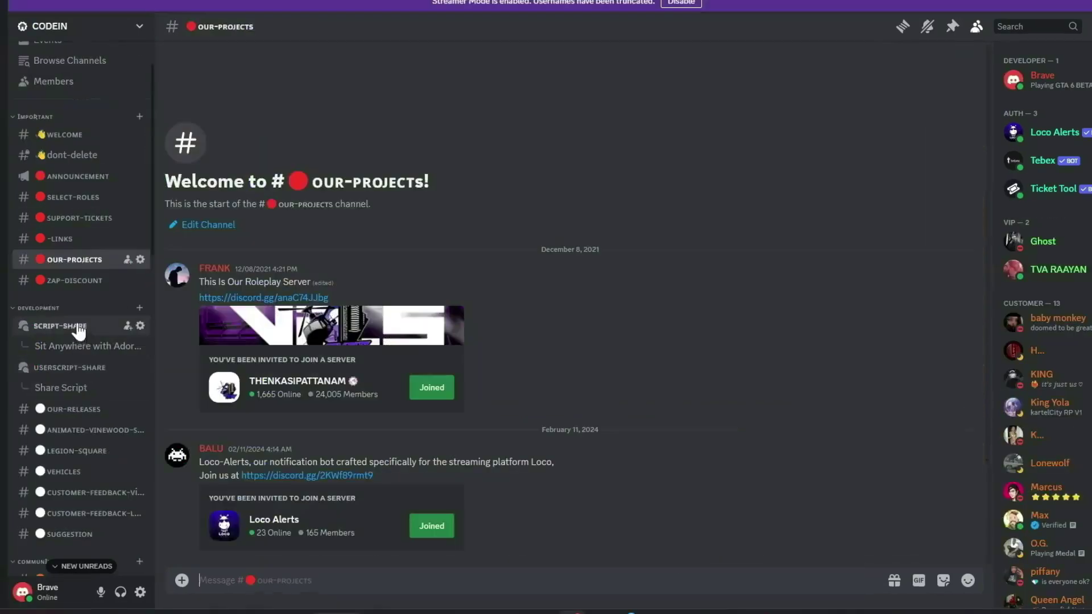
pyautogui.click(78, 324)
pyautogui.scroll(-18, 439, 327)
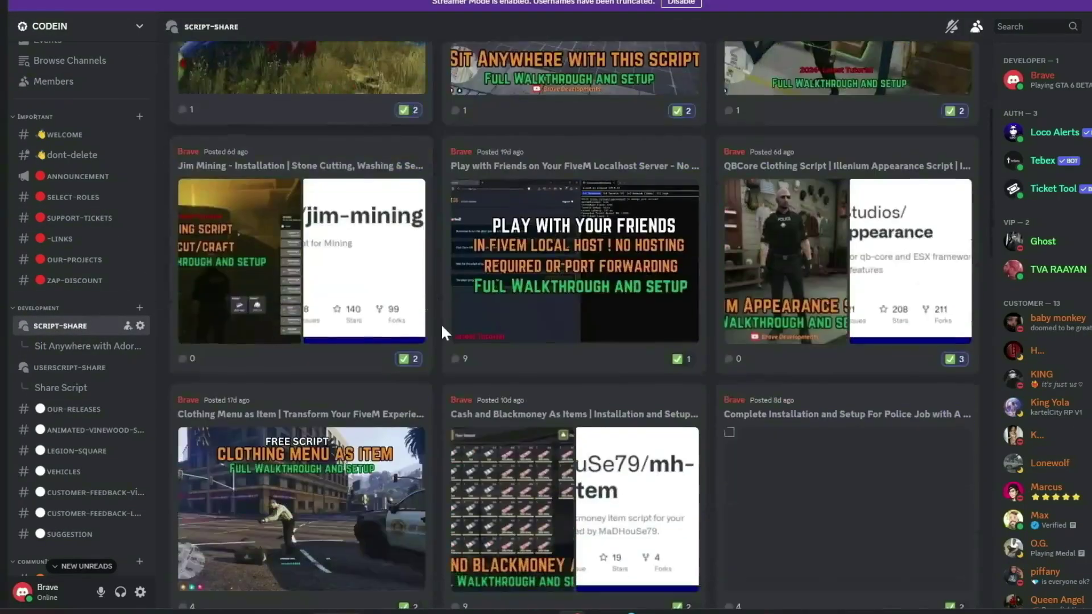
pyautogui.scroll(-8, 429, 342)
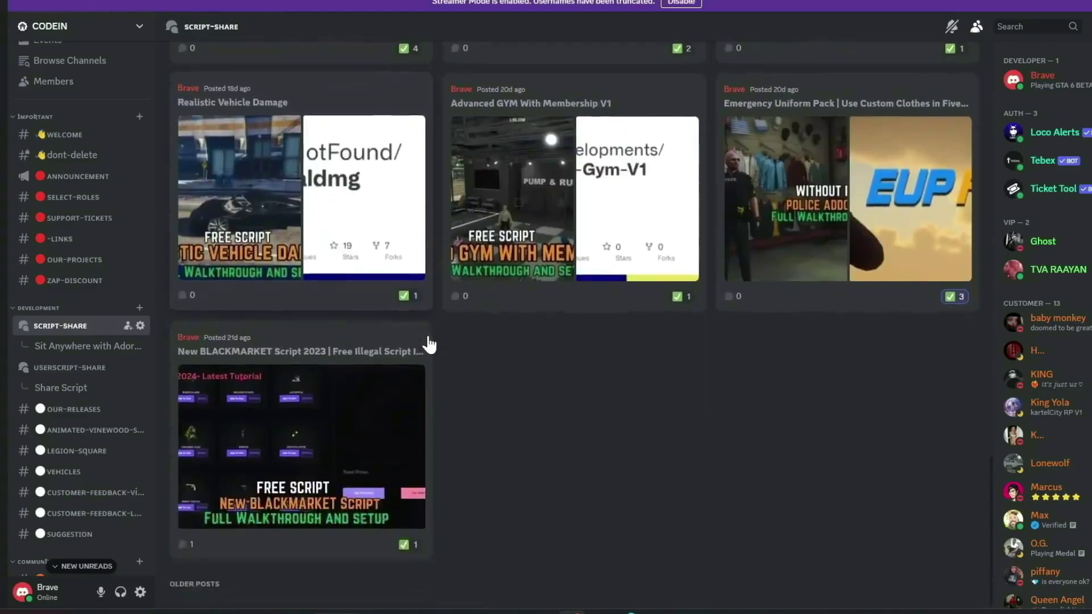
pyautogui.scroll(20, 415, 342)
# View the script-share posts on sitting anywhere with adorable chairs and on installing Jim Mining
pyautogui.click(378, 305)
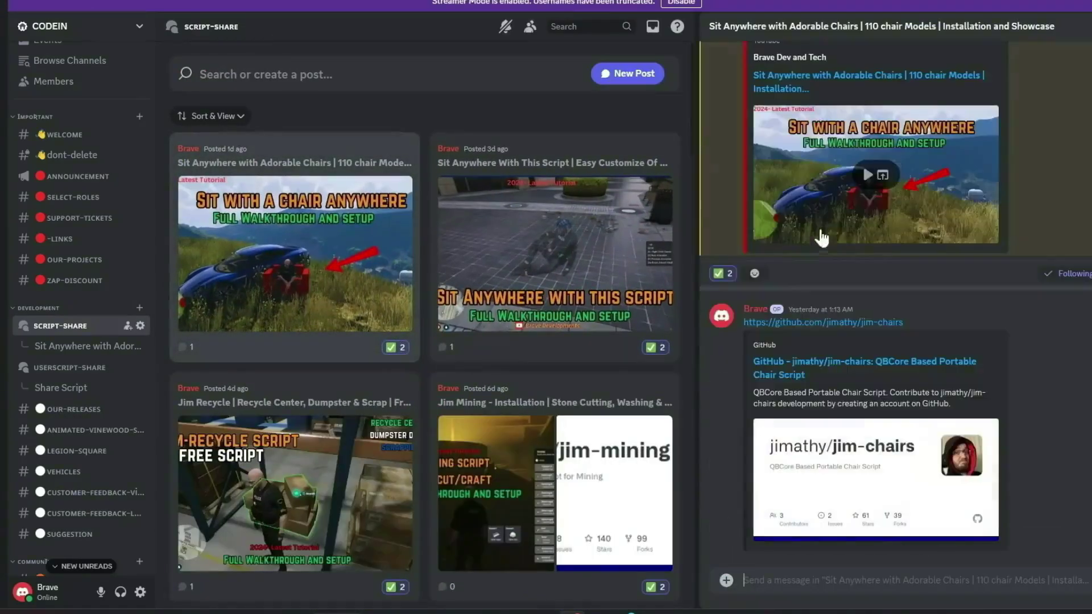
pyautogui.scroll(-2, 548, 446)
pyautogui.click(592, 390)
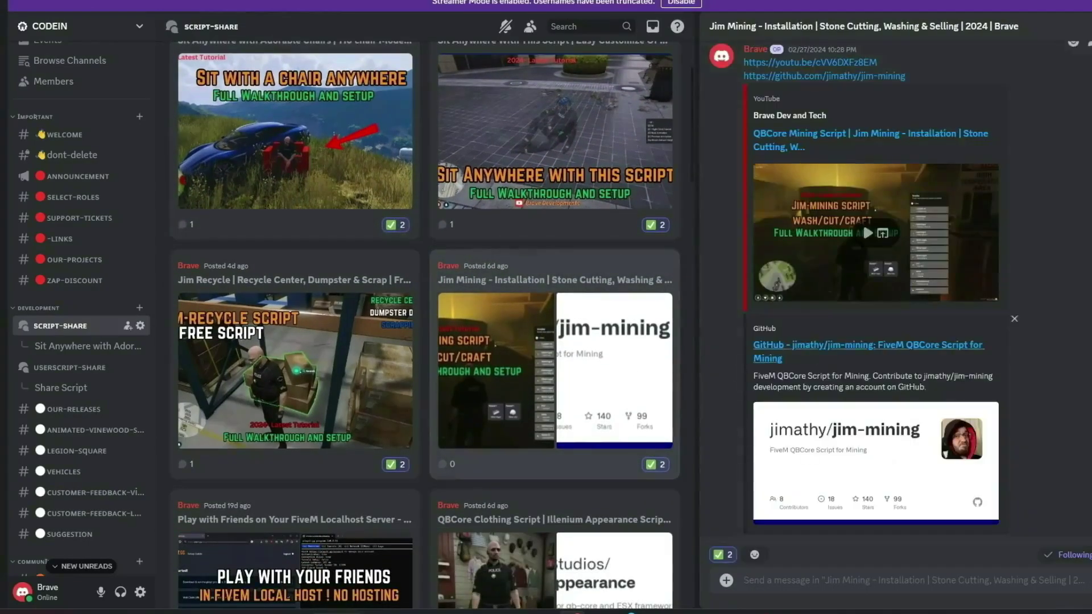
# Read the Share Script post's sharing rules and look over the userscript-share forum
pyautogui.click(75, 387)
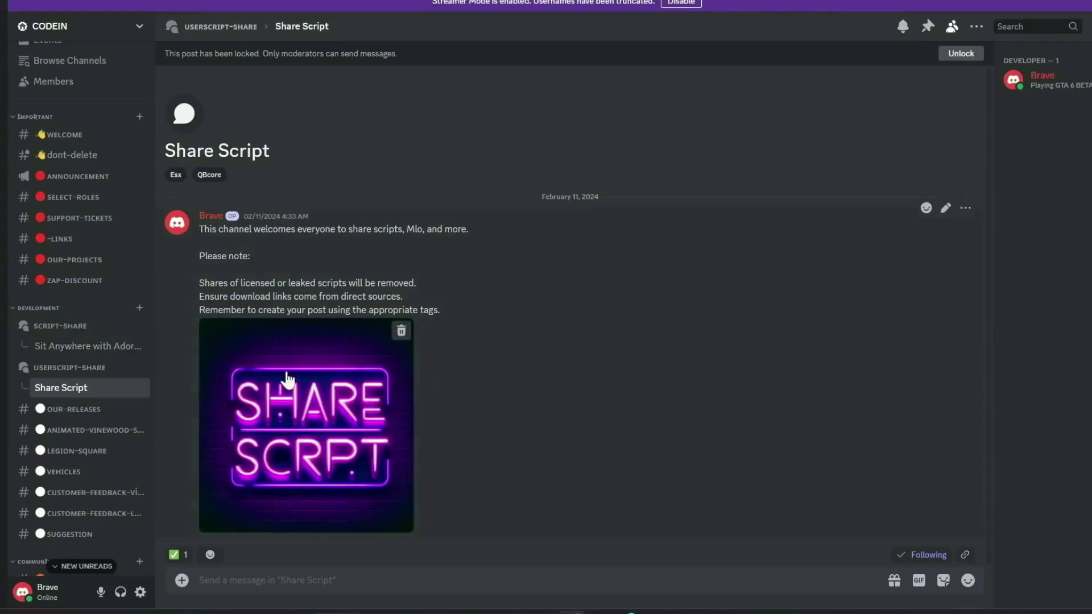
pyautogui.click(71, 366)
pyautogui.scroll(-1, 324, 385)
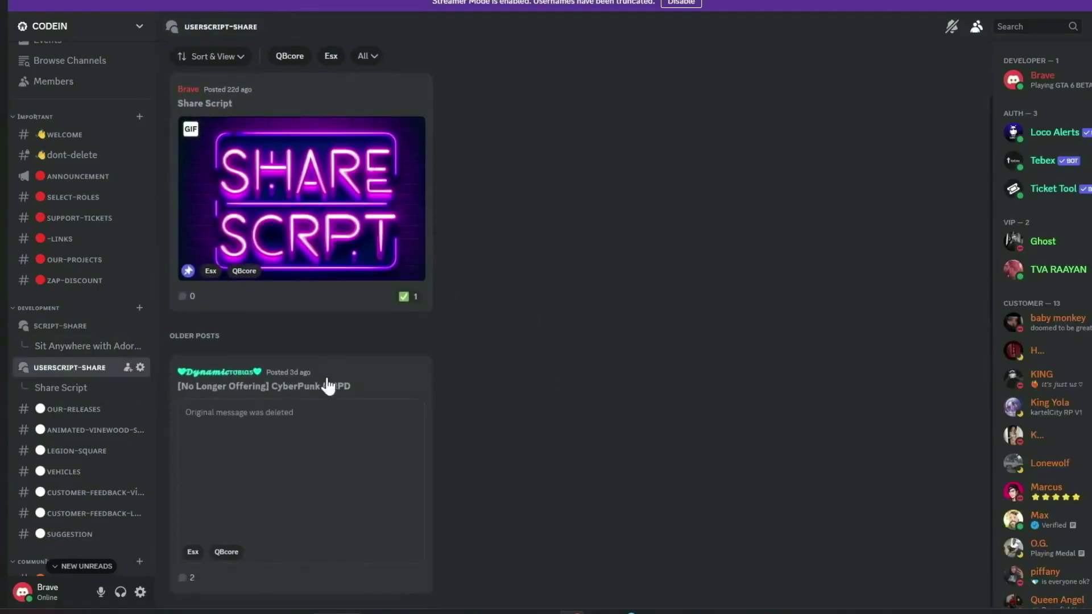
pyautogui.scroll(-1, 78, 437)
pyautogui.scroll(-4, 77, 438)
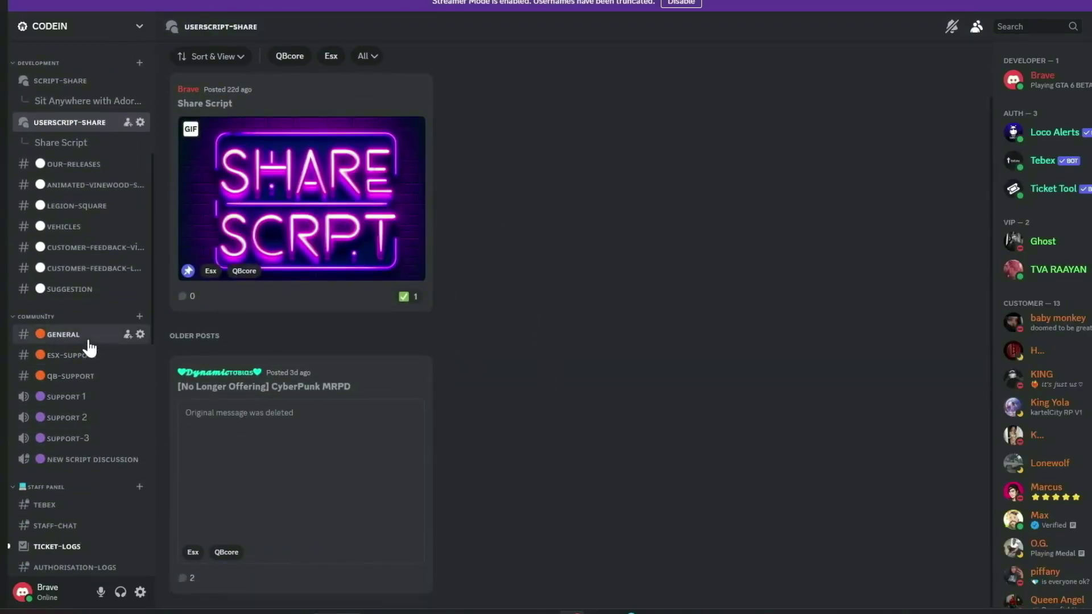
# Examine the general, ESX-support and QB-support community channels, and look through the rest of the server's channel list
pyautogui.click(85, 339)
pyautogui.click(73, 356)
pyautogui.click(79, 376)
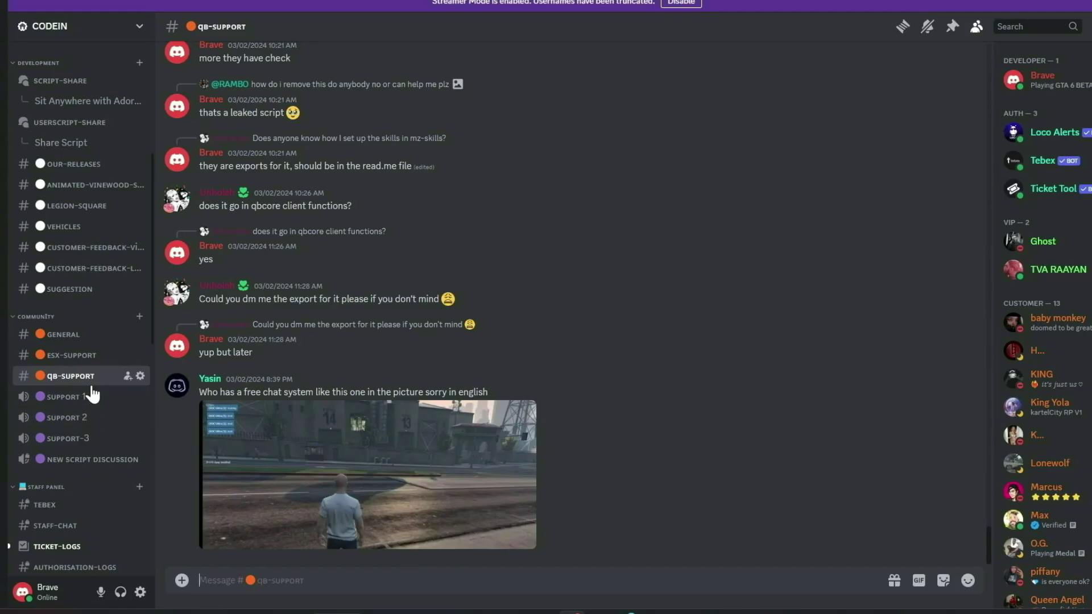
pyautogui.click(101, 353)
pyautogui.click(101, 339)
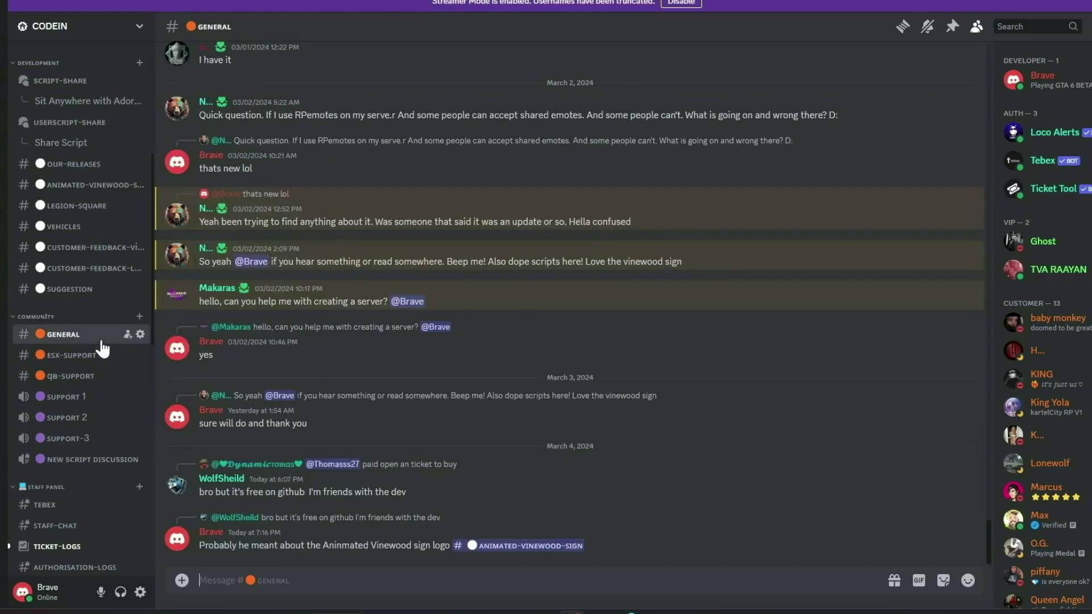
pyautogui.scroll(-6, 97, 398)
pyautogui.scroll(-5, 104, 434)
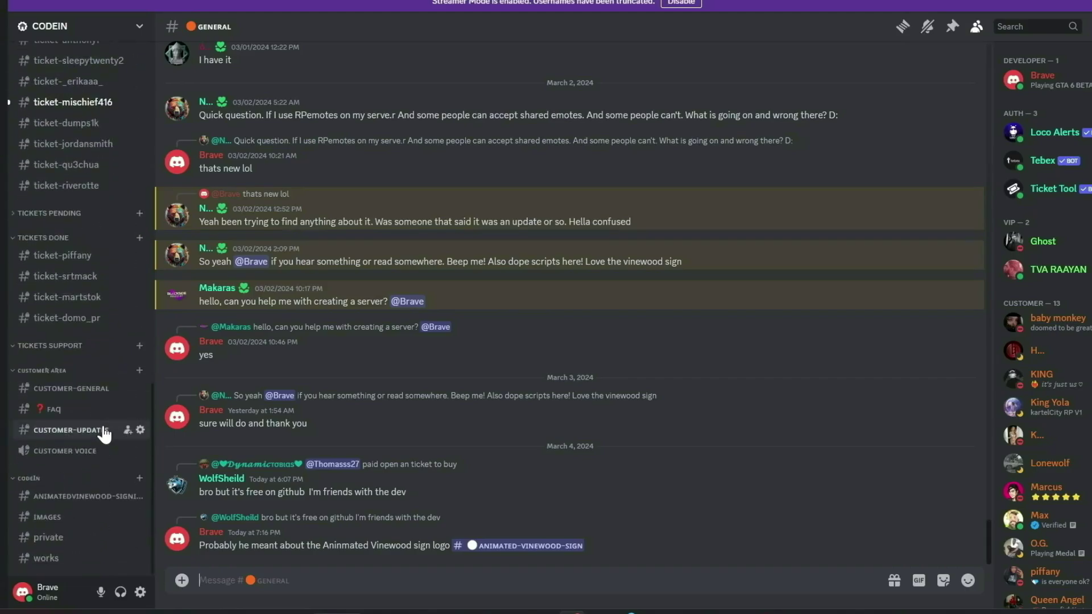
pyautogui.scroll(10, 104, 435)
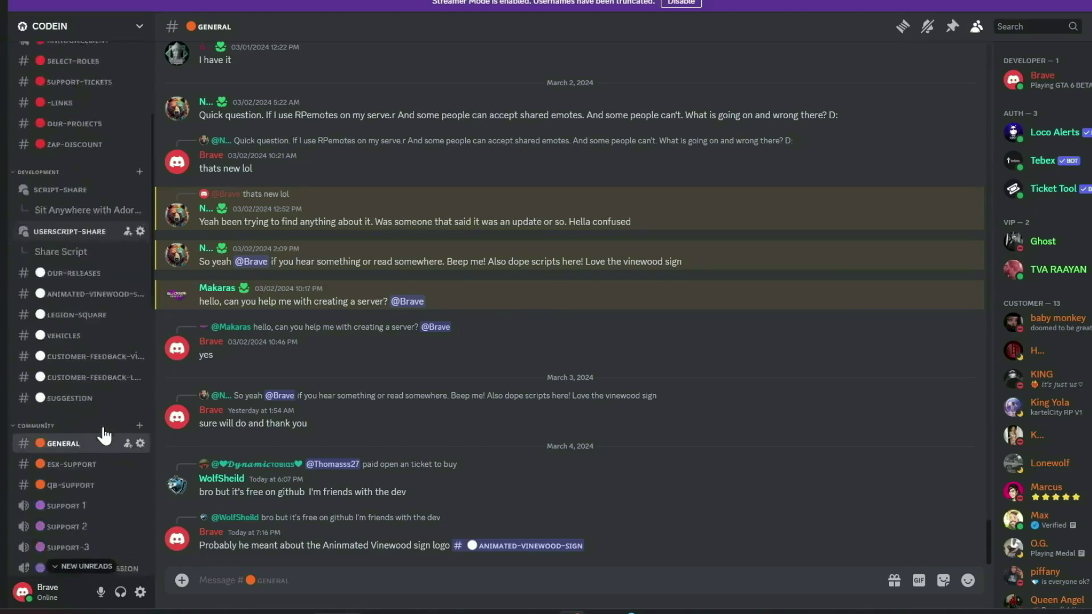
pyautogui.scroll(8, 104, 436)
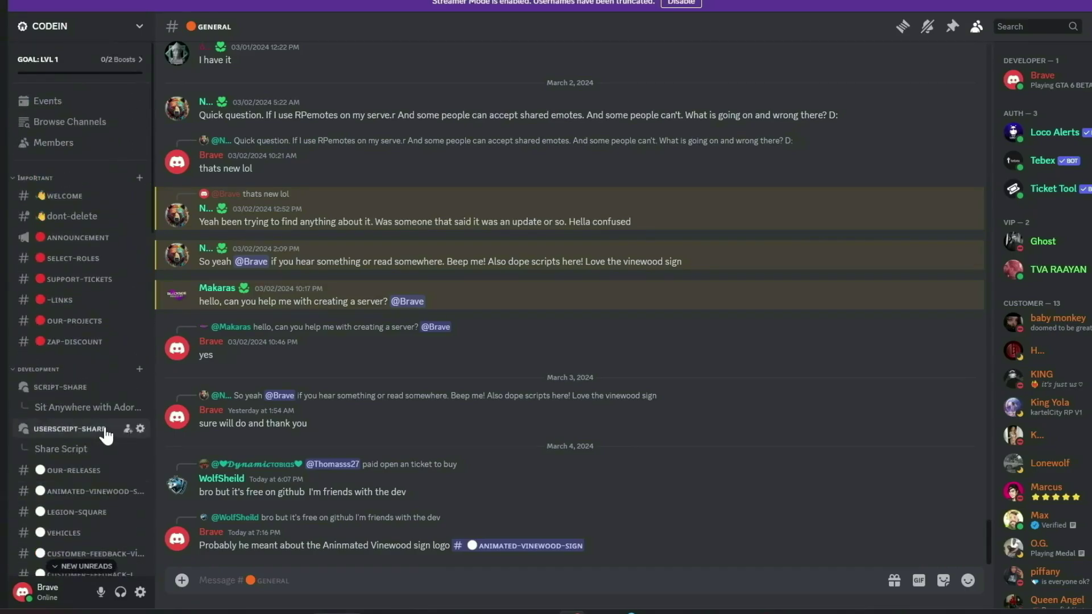